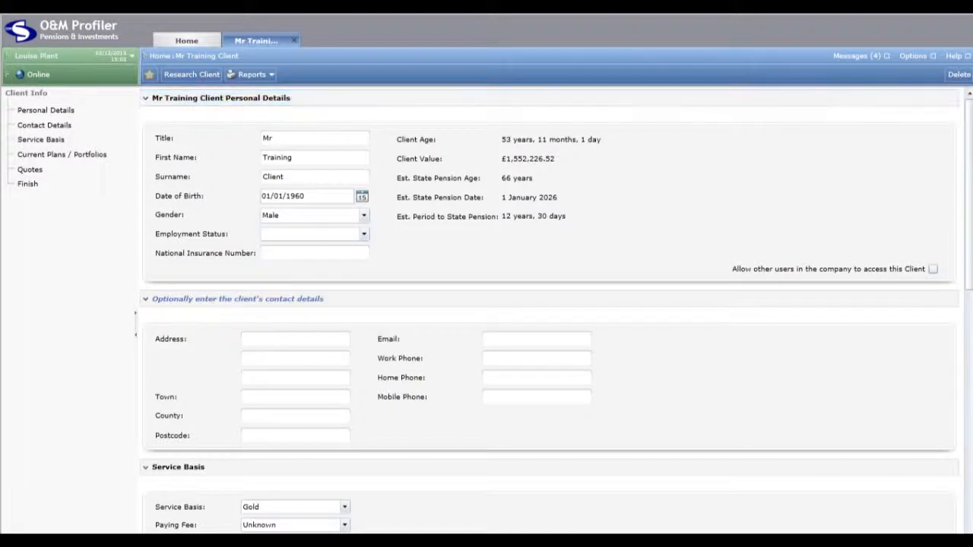
# Create a new Drawdown Switching Quote from the client's Quotes section
pyautogui.moveTo(970, 181); pyautogui.dragTo(965, 379)
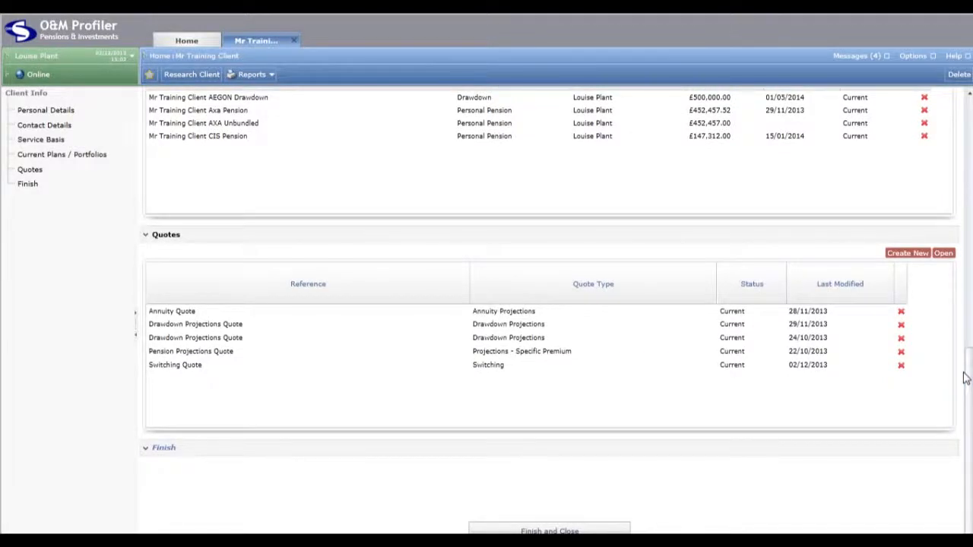
pyautogui.click(918, 258)
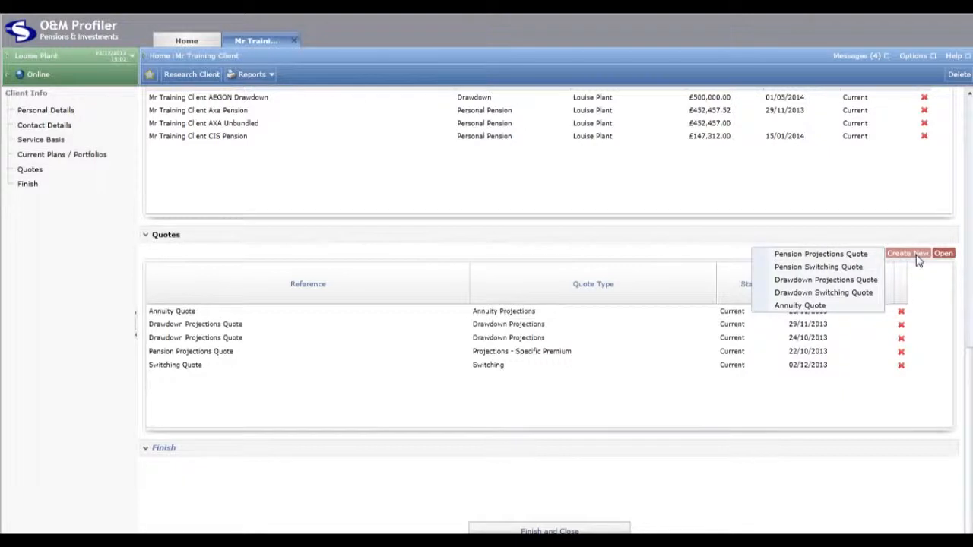
pyautogui.click(877, 294)
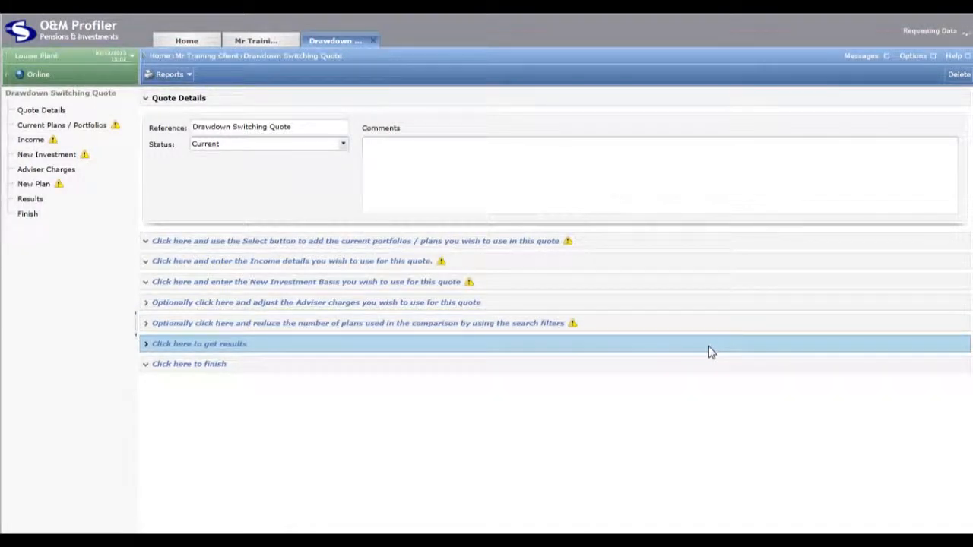
# Review the quote's reference, the available status options and the comments area
pyautogui.click(325, 130)
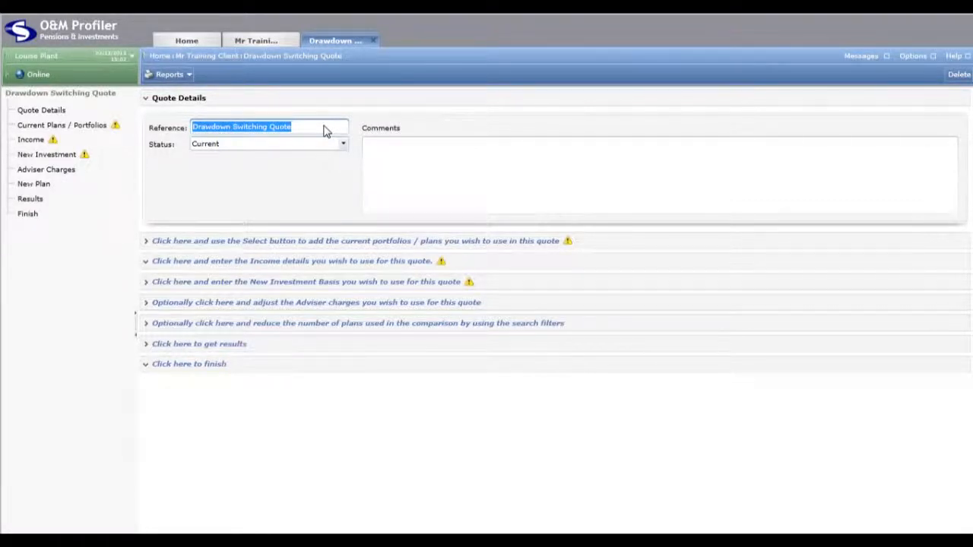
pyautogui.click(342, 144)
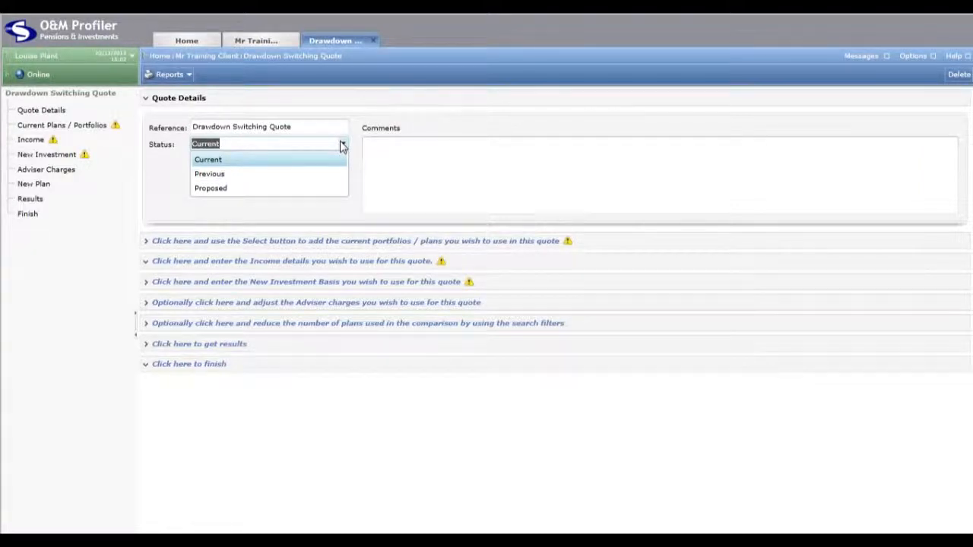
pyautogui.click(466, 165)
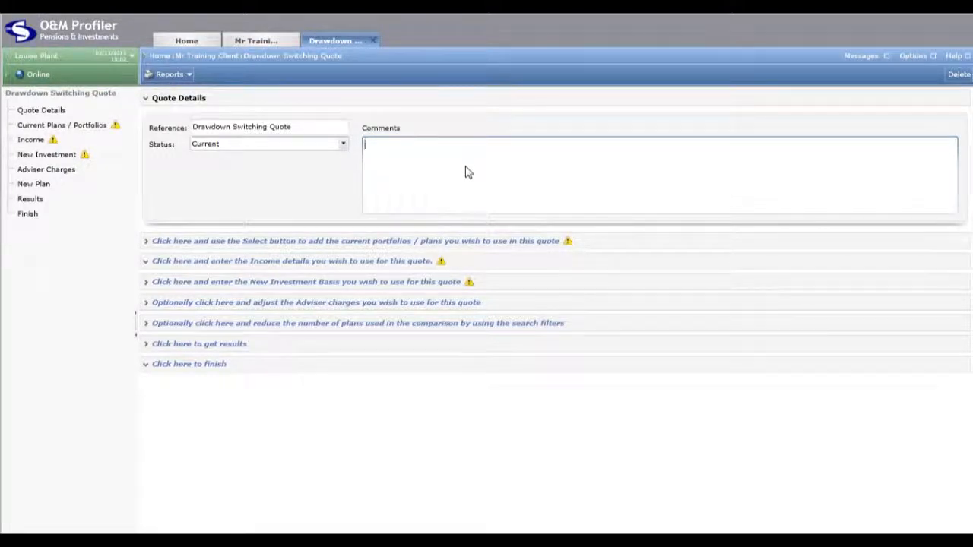
# Add the client's existing AEGON Drawdown portfolio to the quote's current plans
pyautogui.click(487, 246)
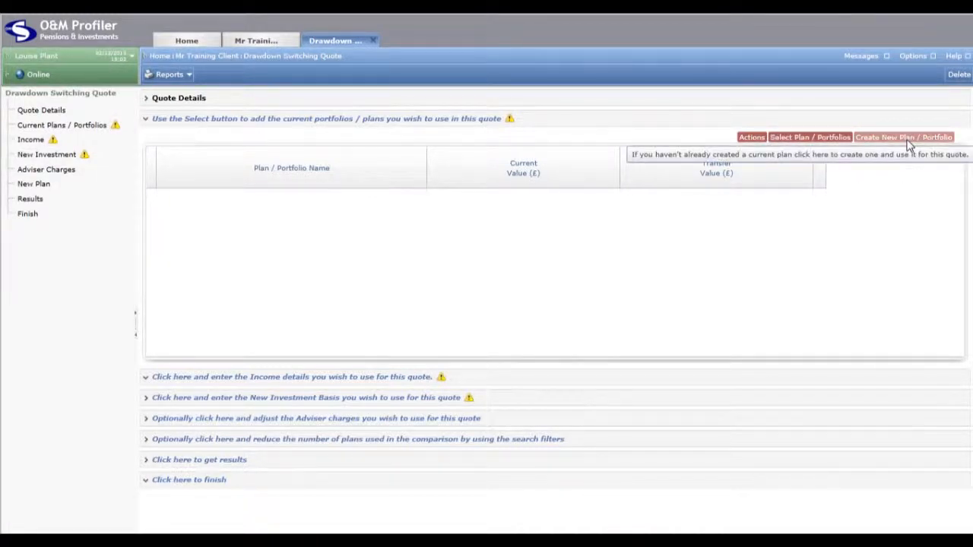
pyautogui.click(811, 140)
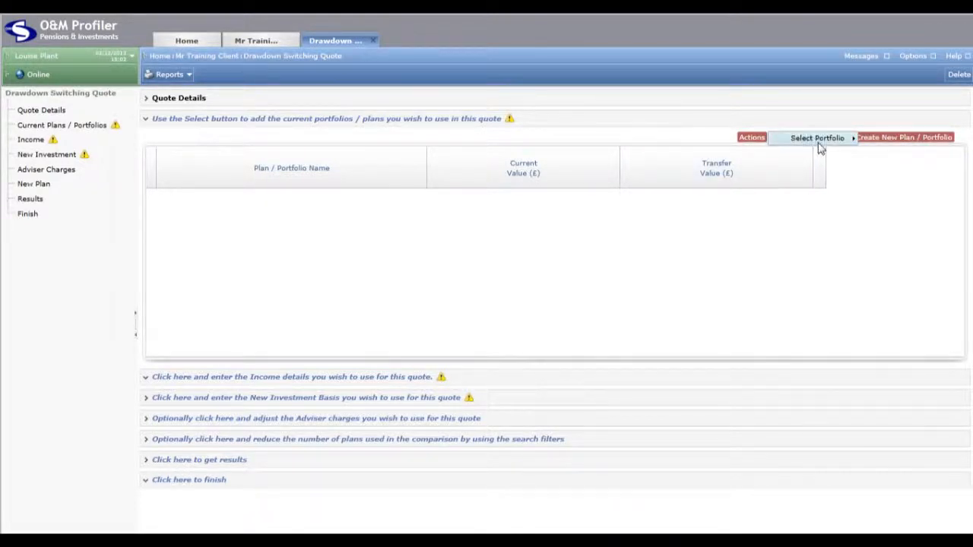
pyautogui.moveTo(820, 149)
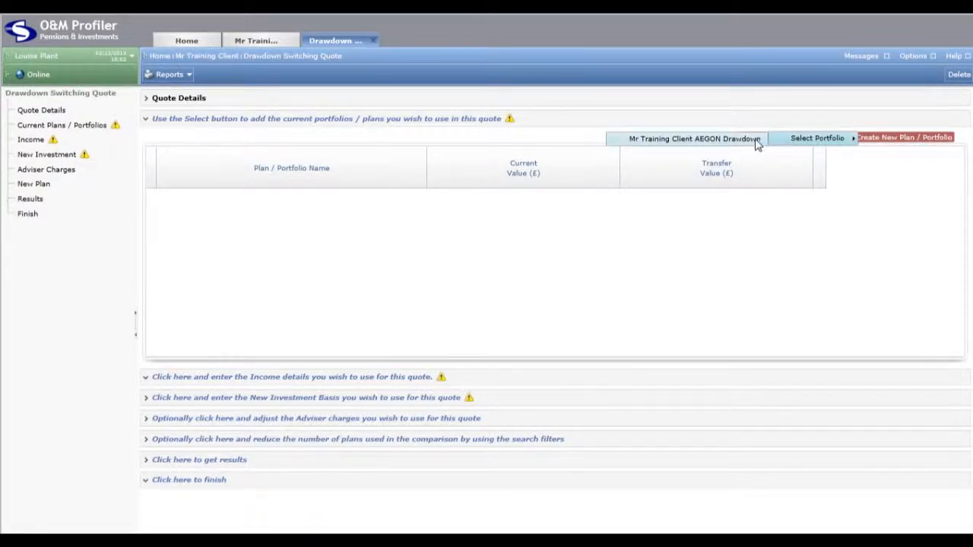
pyautogui.click(730, 139)
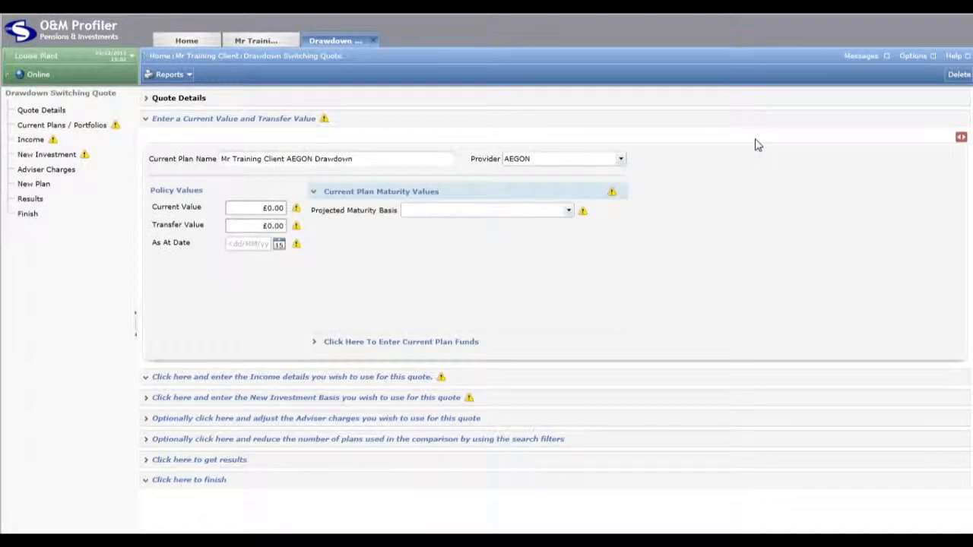
# Check the current plan's name and the list of available providers
pyautogui.click(373, 165)
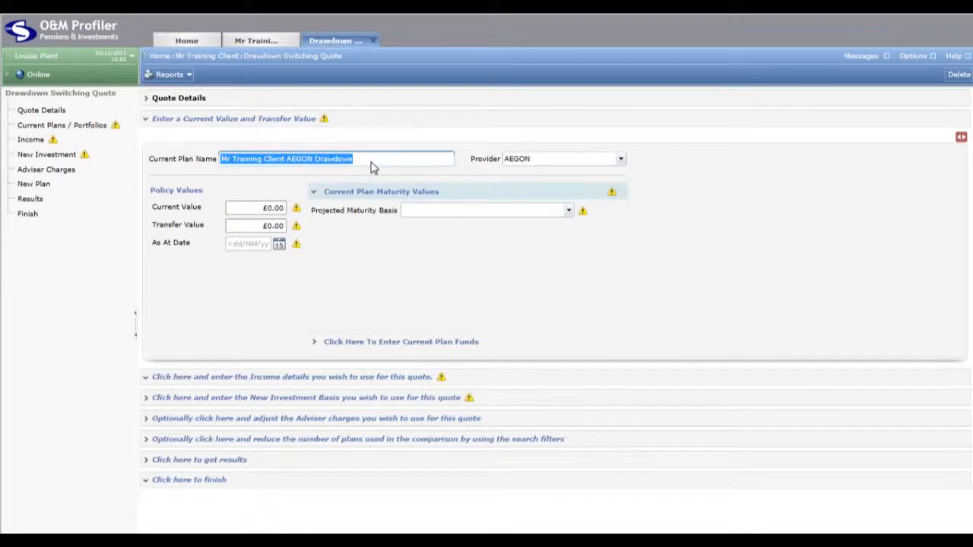
pyautogui.click(621, 159)
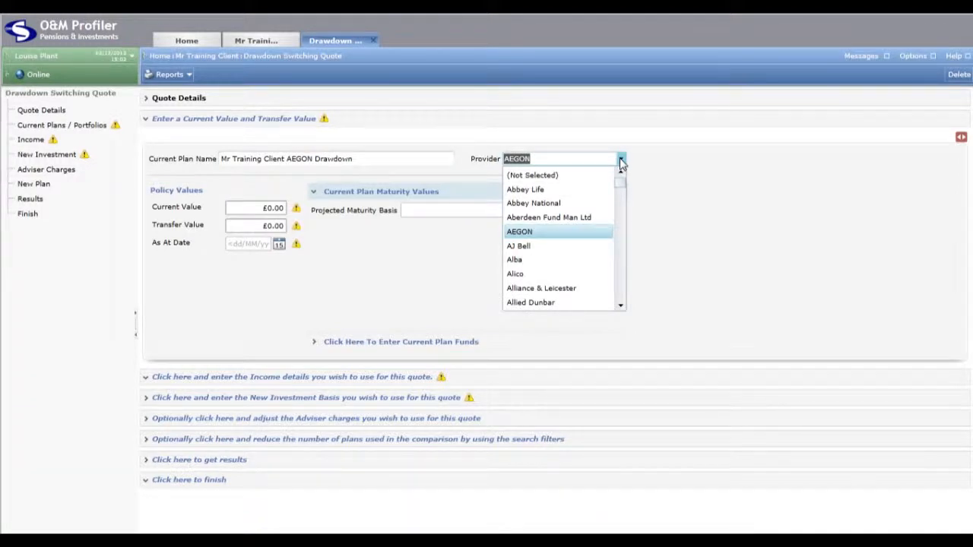
pyautogui.click(621, 162)
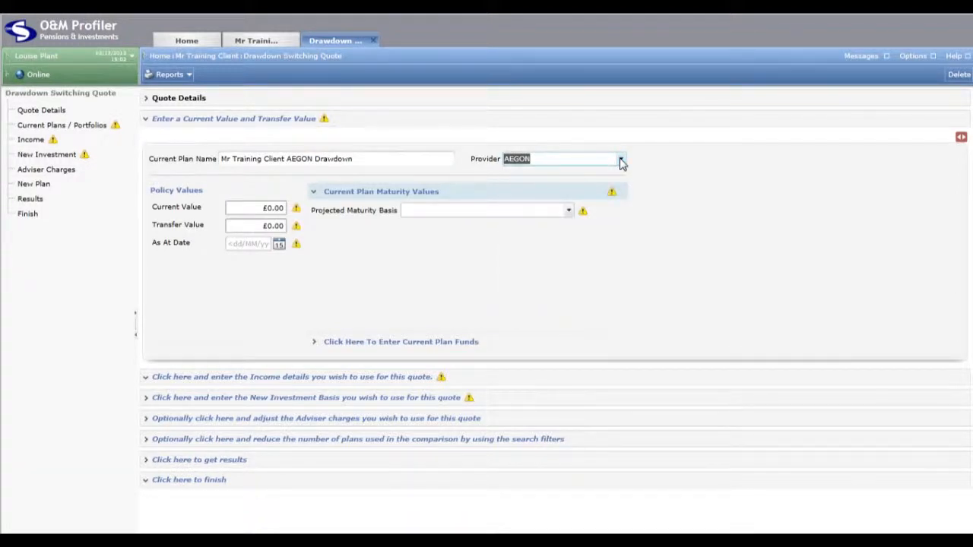
# Set the projected maturity basis to Monetary Rates Supplied and the growth rates to Industry Standard Growth Rates
pyautogui.click(569, 213)
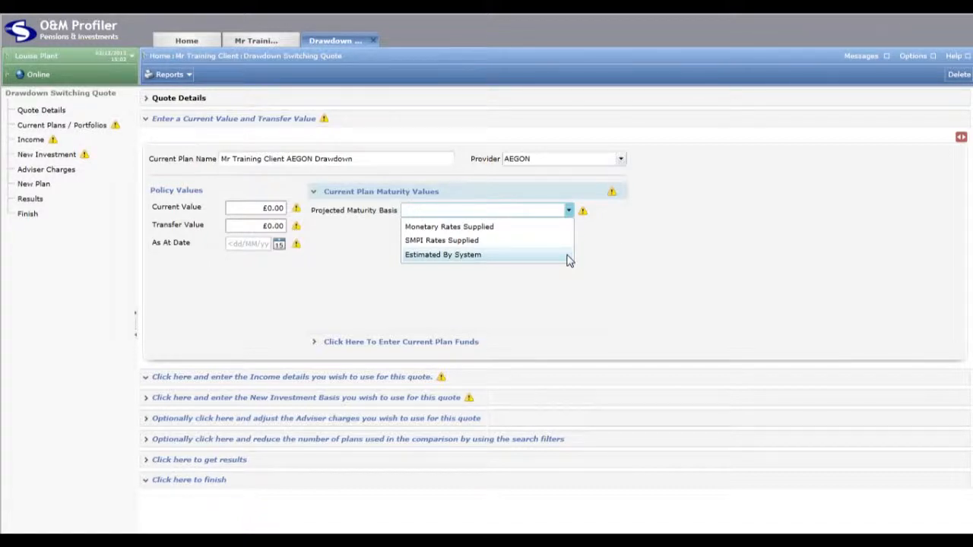
pyautogui.click(553, 226)
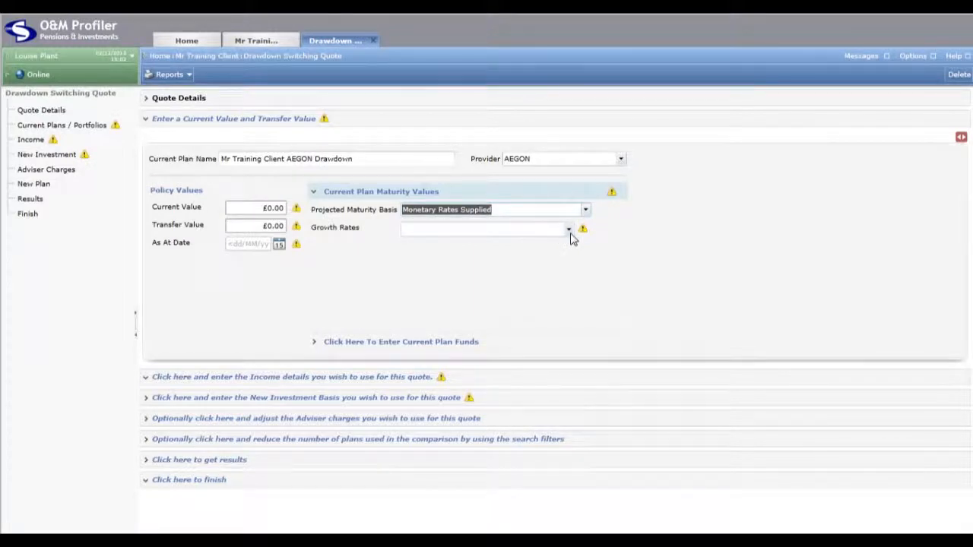
pyautogui.click(569, 230)
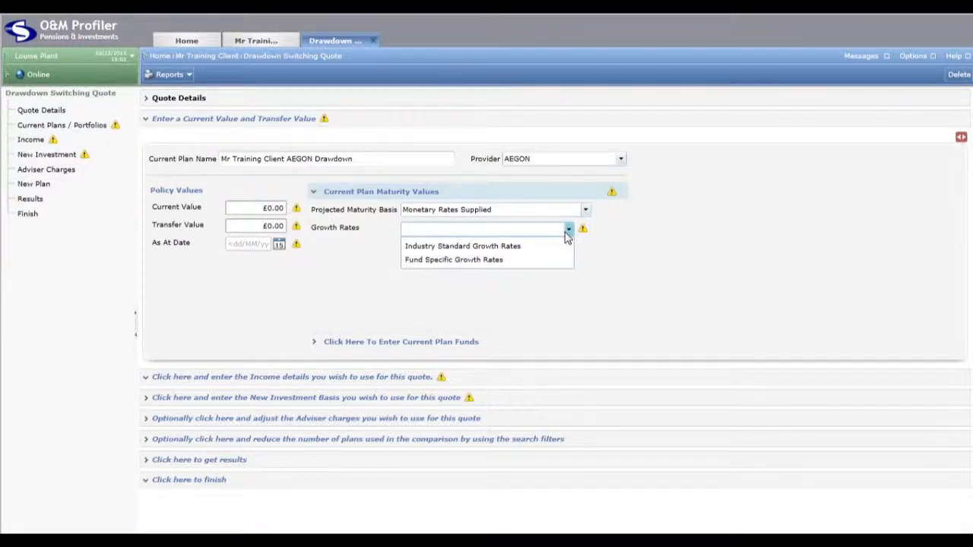
pyautogui.click(569, 247)
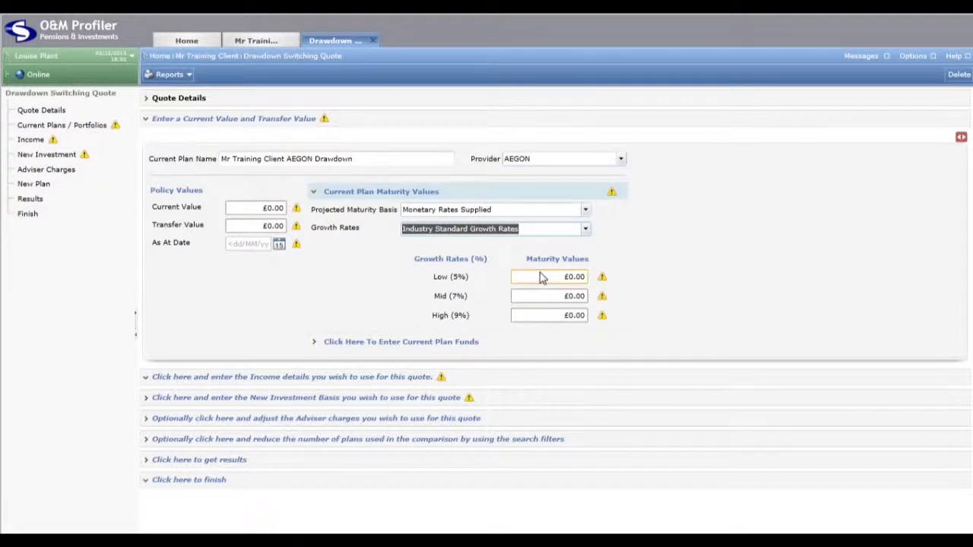
# Enter maturity values of £192,000 for the low rate, £298,000 for the mid rate and £457,000 for the high rate
pyautogui.click(543, 280)
pyautogui.write('192000')
pyautogui.press('Tab')
pyautogui.write('298,000')
pyautogui.press('Tab')
pyautogui.write('4')
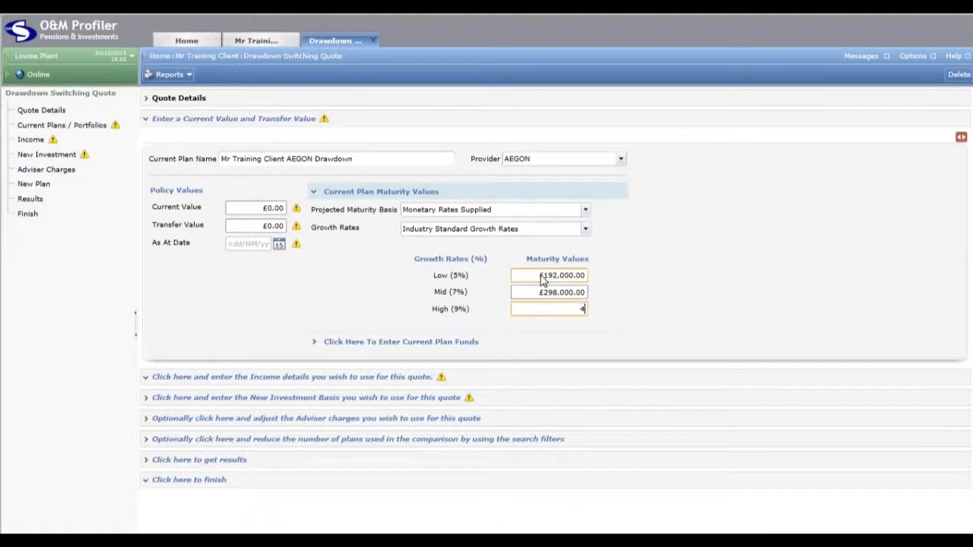
pyautogui.write('57000')
pyautogui.click(492, 304)
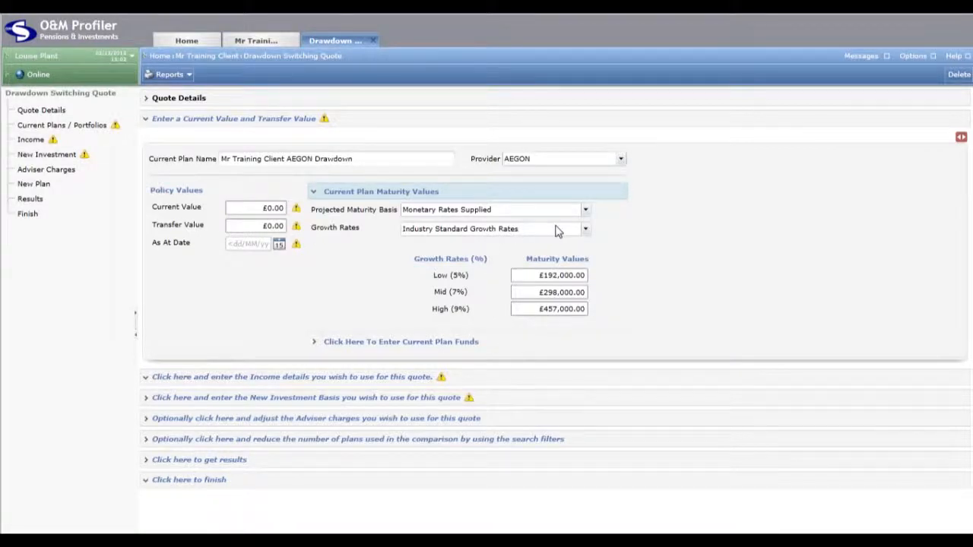
# Try Fund Specific Growth Rates to inspect the low, mid and high rate fields, and restore Industry Standard Growth Rates
pyautogui.click(586, 230)
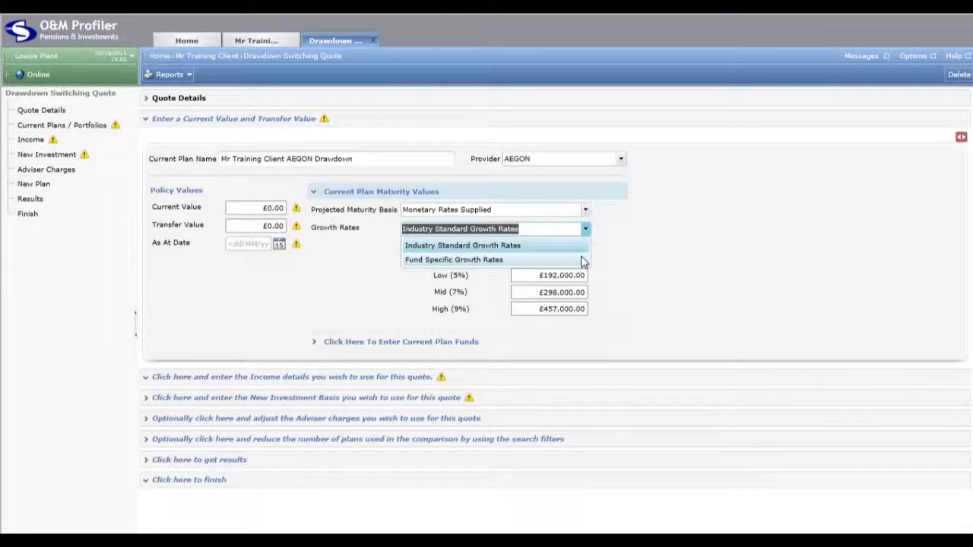
pyautogui.click(581, 260)
pyautogui.click(461, 277)
pyautogui.click(461, 293)
pyautogui.click(459, 310)
pyautogui.click(448, 280)
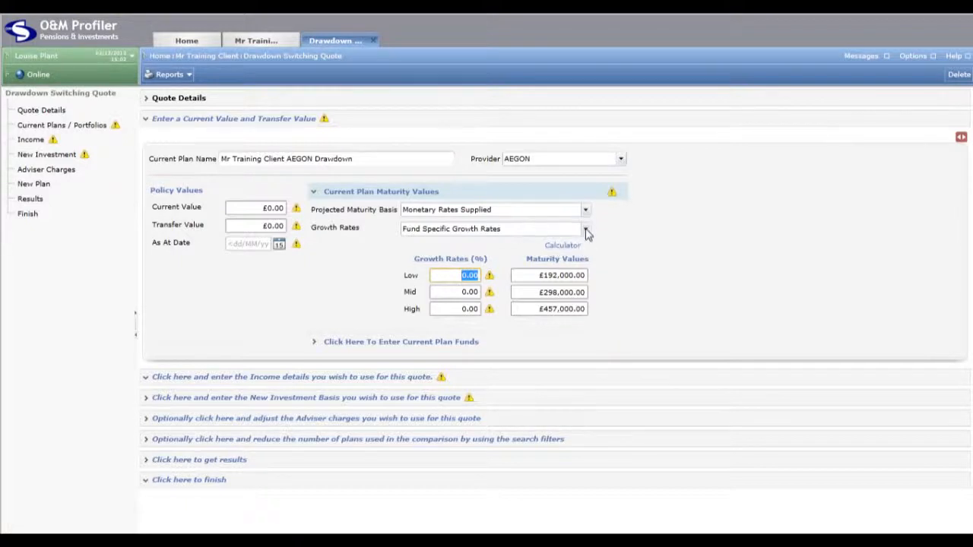
pyautogui.click(586, 231)
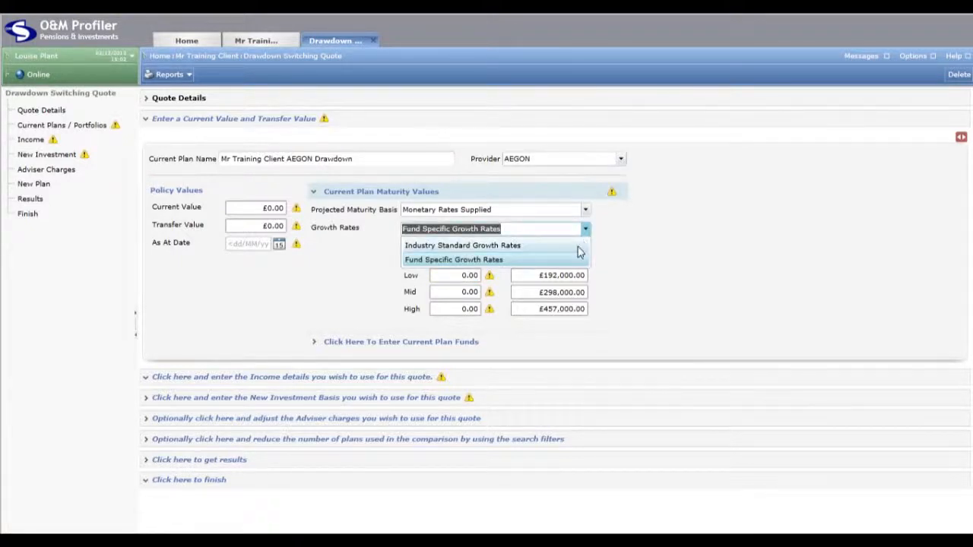
pyautogui.click(576, 246)
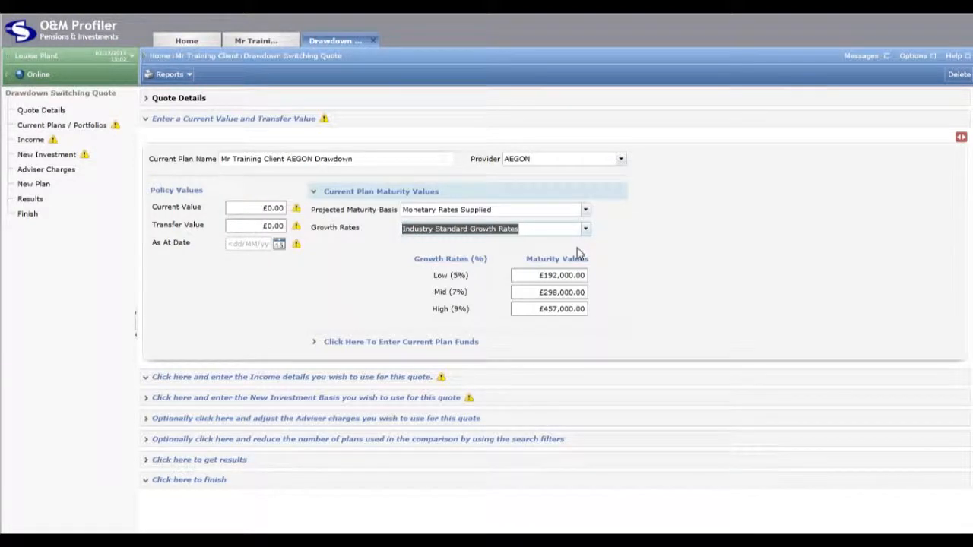
# Examine the current plan's fund and percentage allocation, and return to its maturity values
pyautogui.click(432, 343)
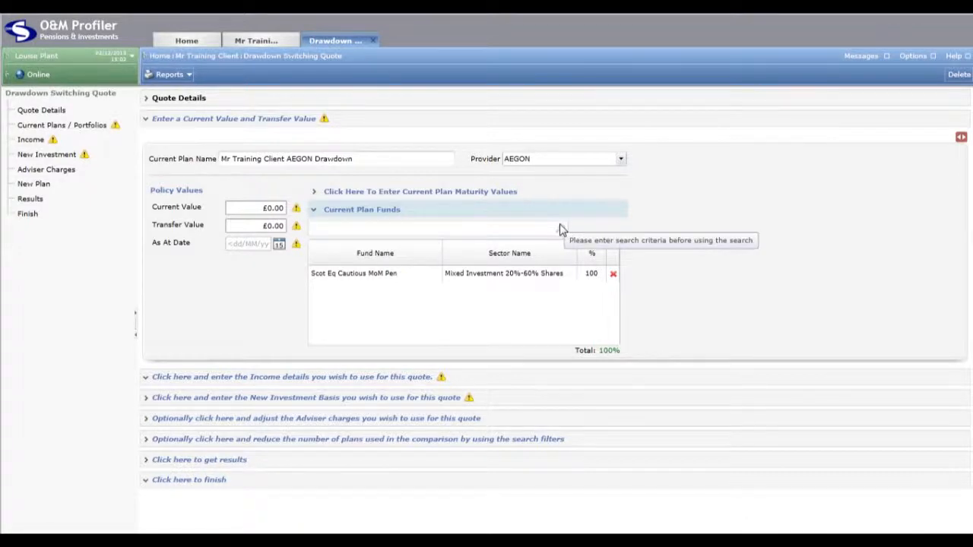
pyautogui.click(417, 273)
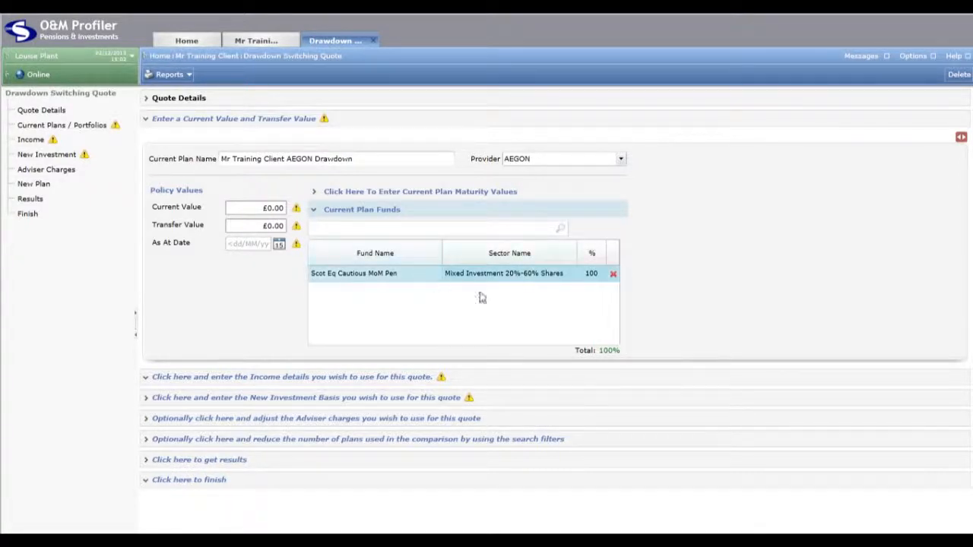
pyautogui.click(589, 275)
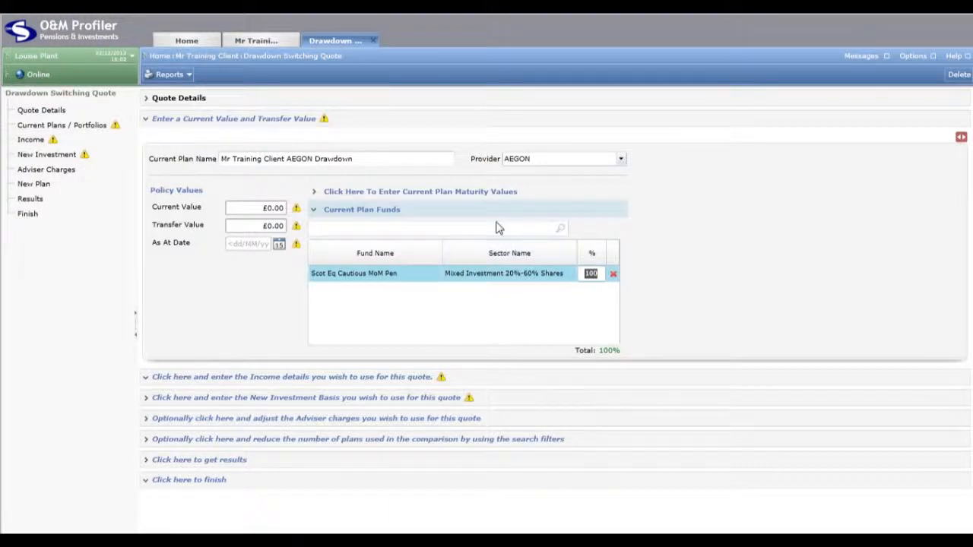
pyautogui.click(481, 196)
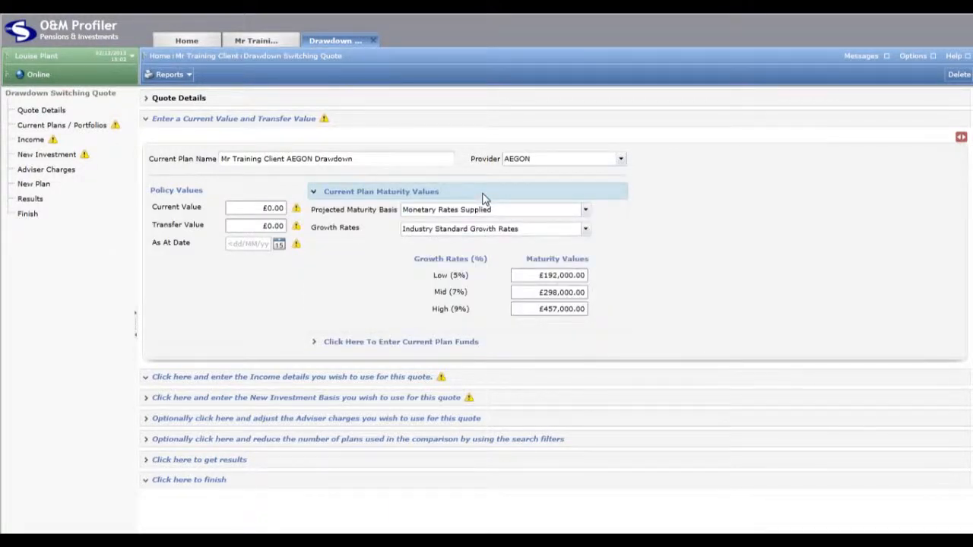
# Set the policy's current value and transfer value to £500,000 each, with an as at date of 29/11/2013
pyautogui.click(256, 213)
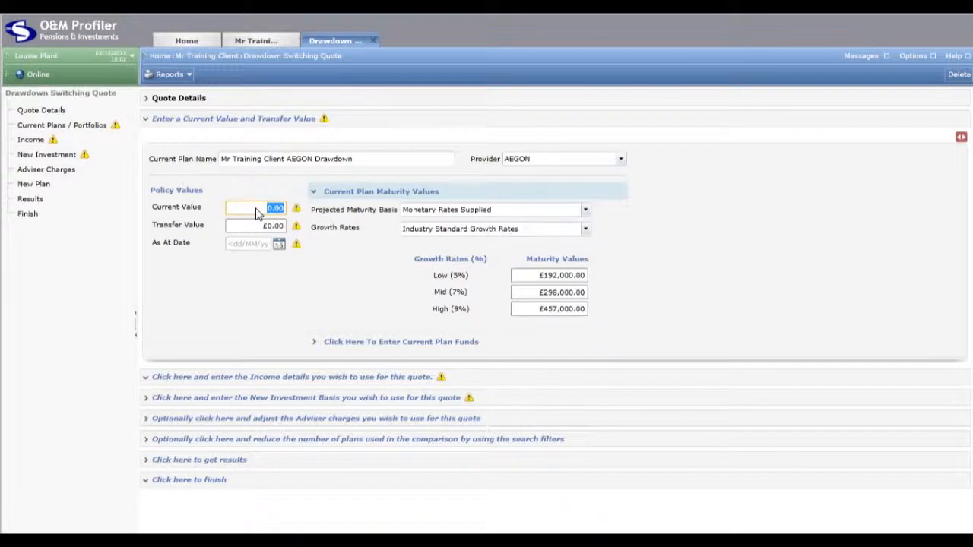
pyautogui.click(256, 228)
pyautogui.click(252, 213)
pyautogui.write('500000')
pyautogui.press('Tab')
pyautogui.write('500000')
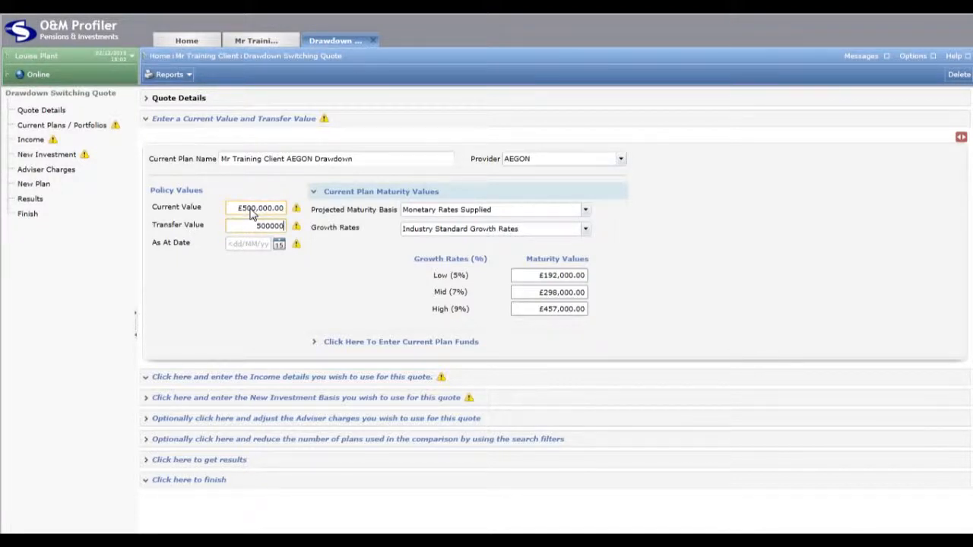
pyautogui.press('Tab')
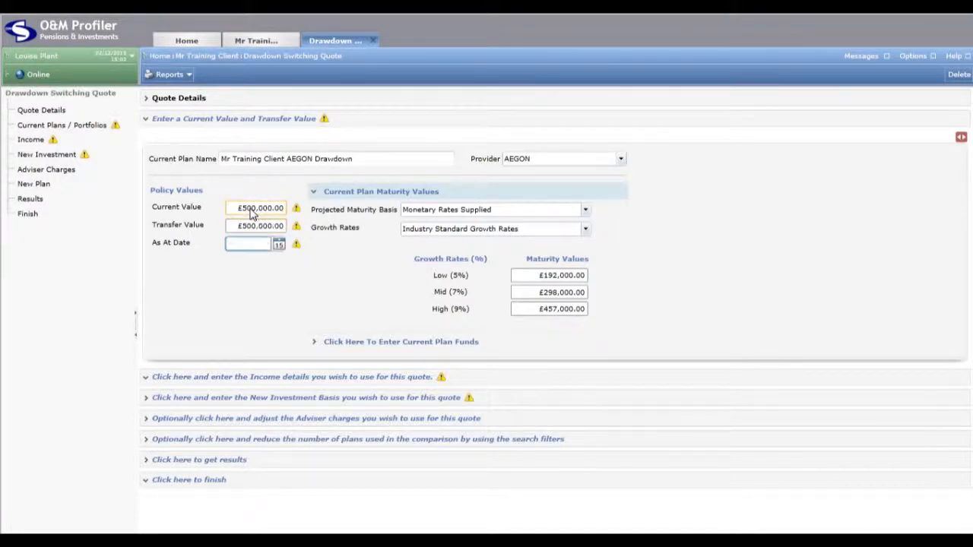
pyautogui.write('29/11/2013')
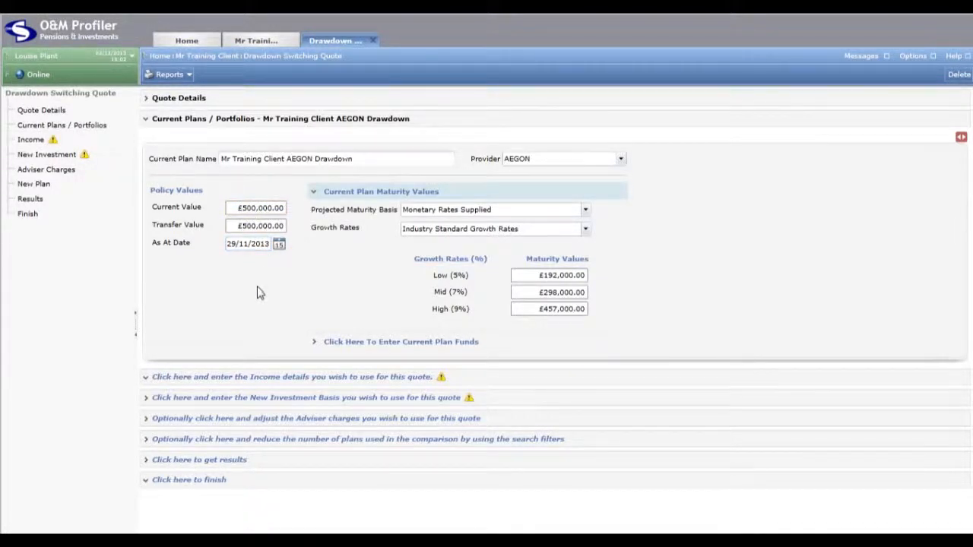
# In the income details, set the style to Capped Drawdown, annuitisation age to 75 and next GAD review to 19/11/2014
pyautogui.click(300, 378)
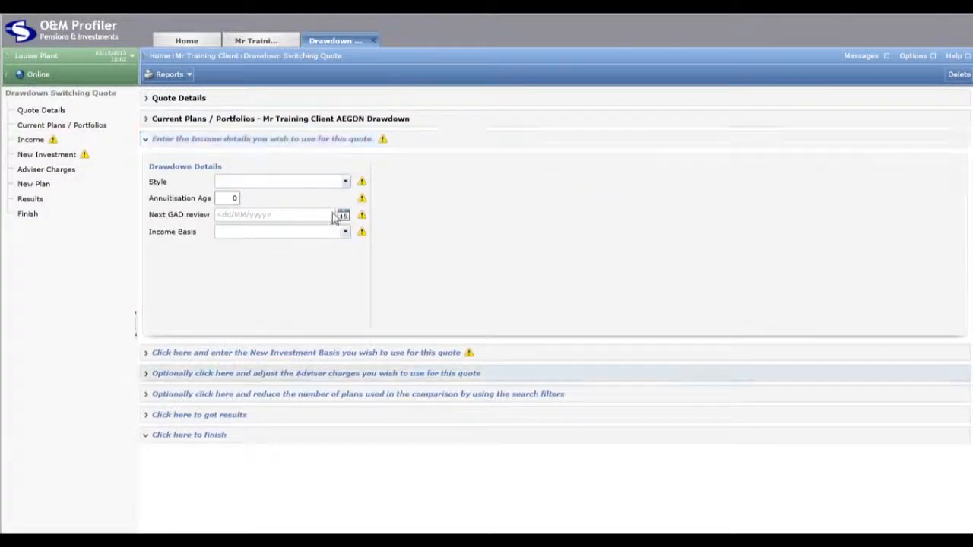
pyautogui.click(345, 183)
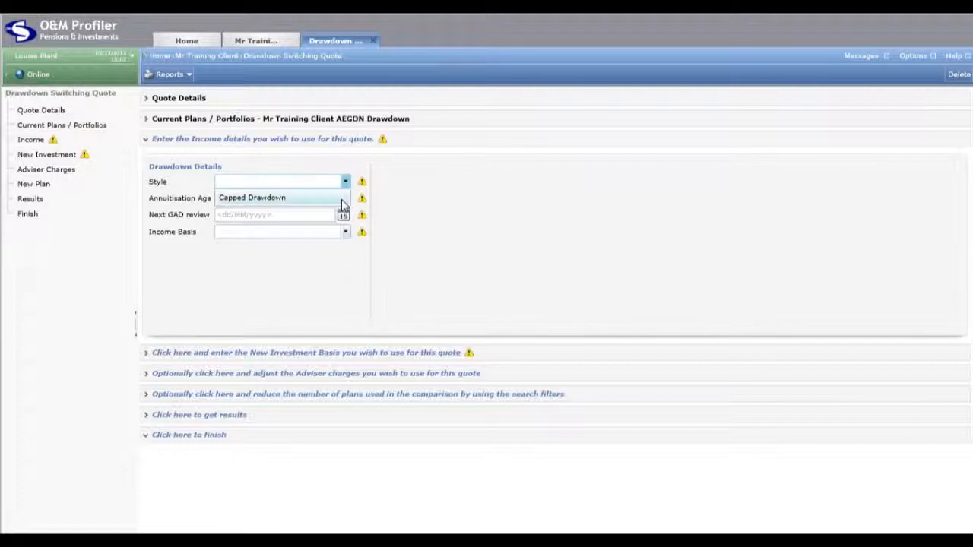
pyautogui.click(342, 199)
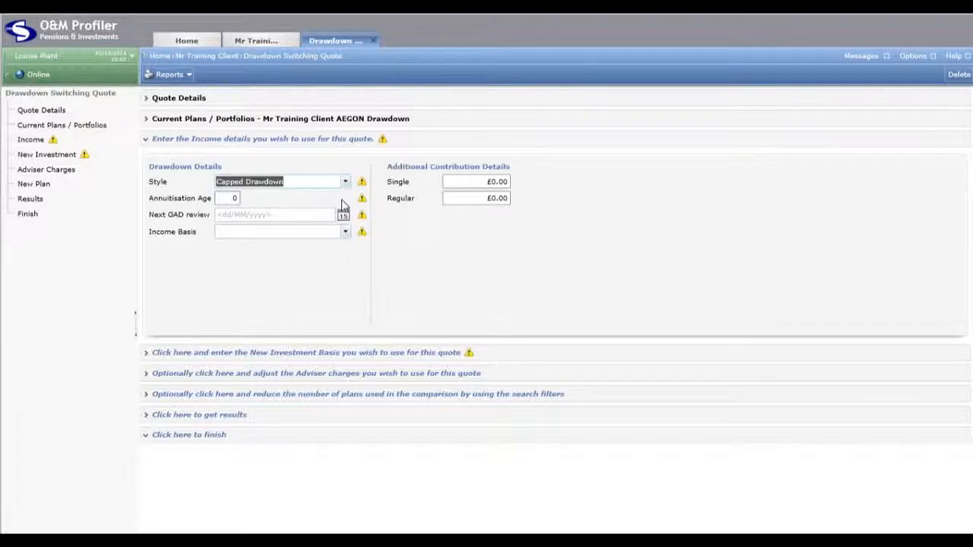
pyautogui.click(225, 200)
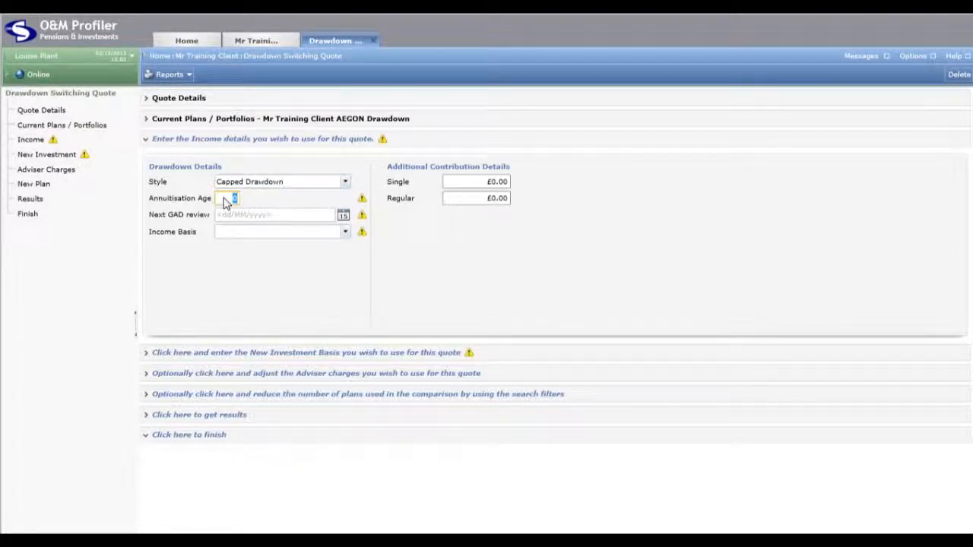
pyautogui.write('75')
pyautogui.click(268, 220)
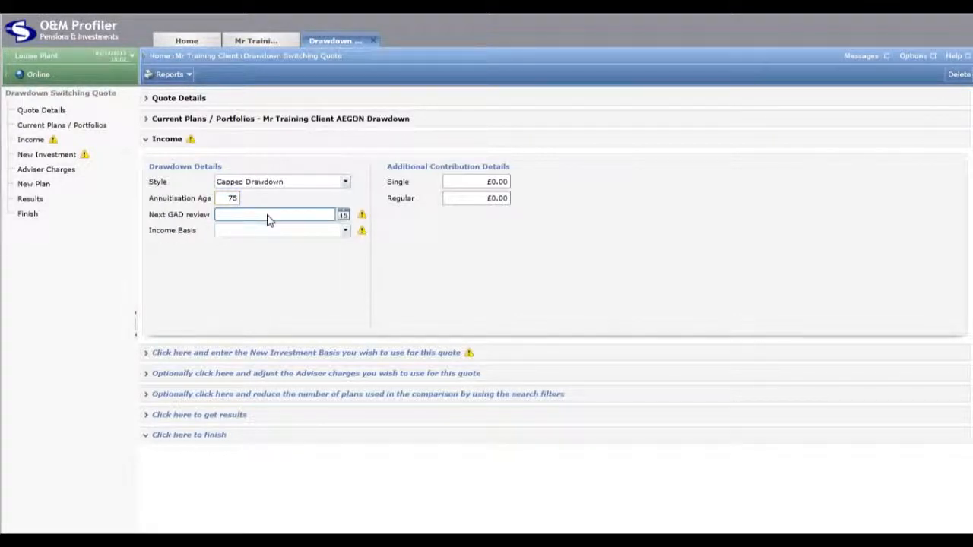
pyautogui.write('19/1')
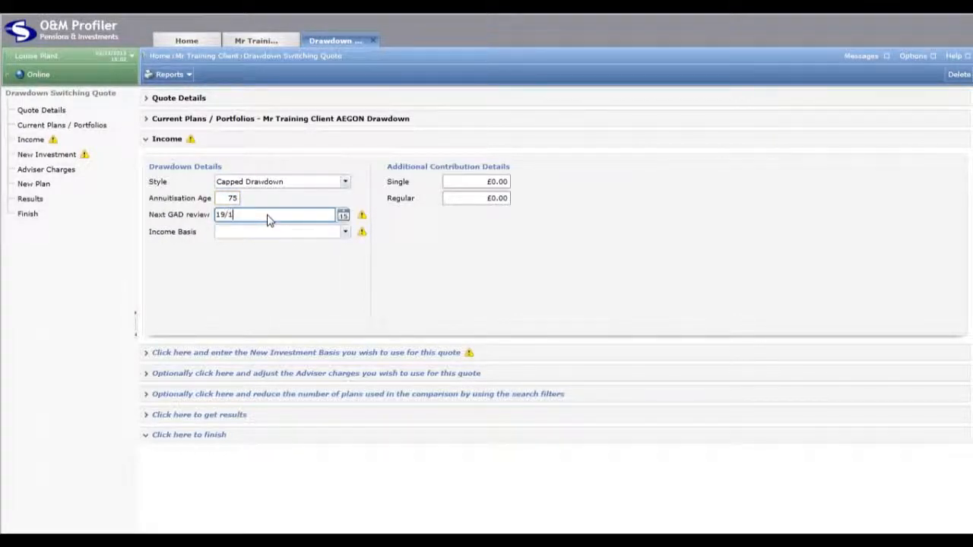
pyautogui.write('1/2014')
# Set the income basis to Percentage of GAD at 120%, with a current income of £29,400 paid annually
pyautogui.click(346, 234)
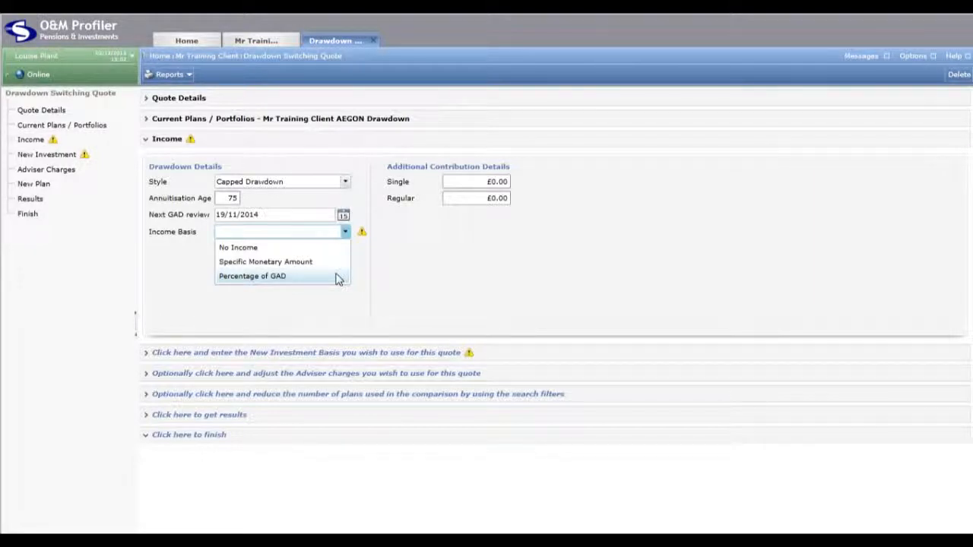
pyautogui.click(339, 276)
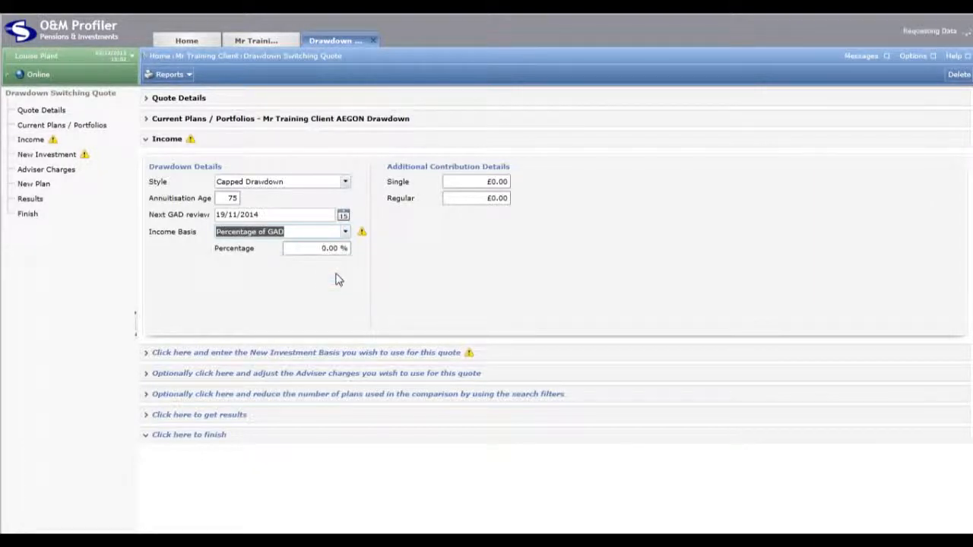
pyautogui.click(308, 251)
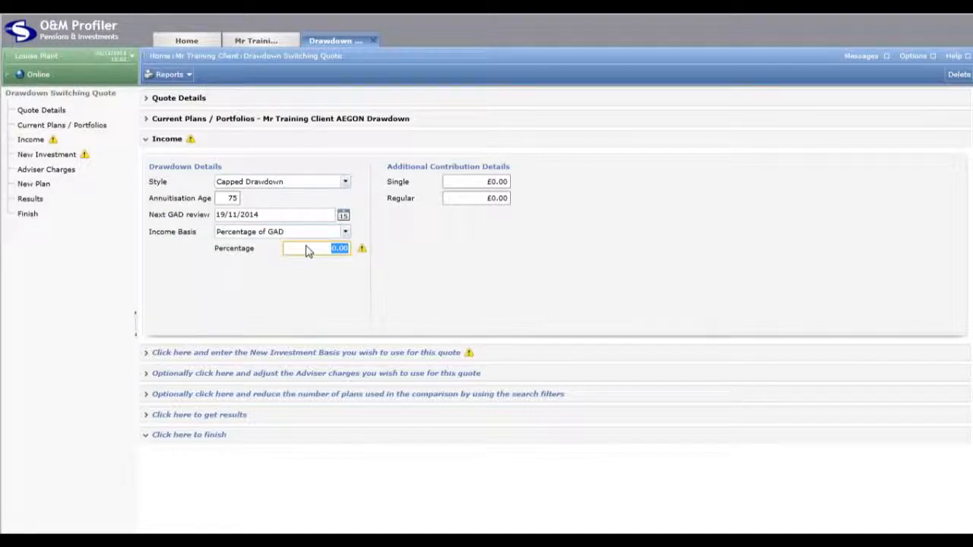
pyautogui.write('20')
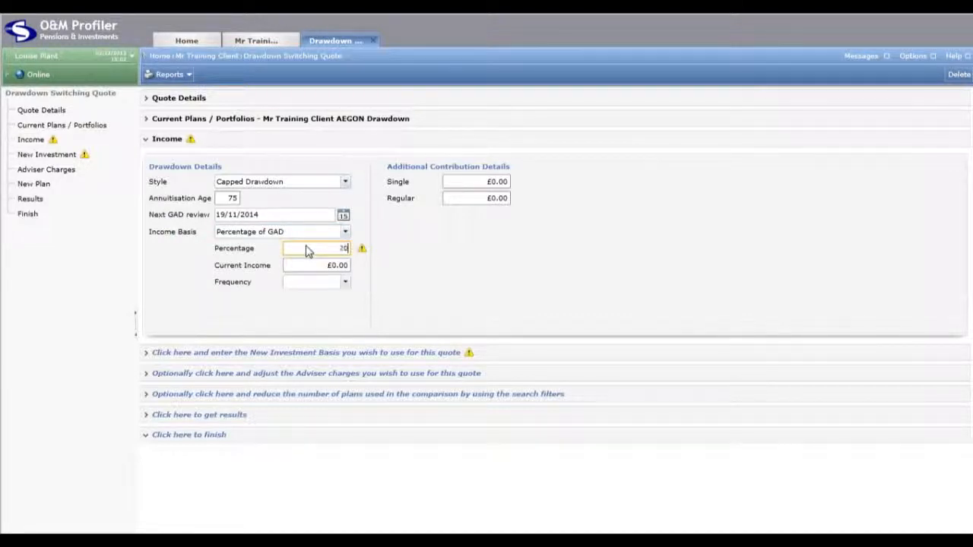
pyautogui.click(316, 267)
pyautogui.click(315, 268)
pyautogui.write('29400')
pyautogui.click(347, 284)
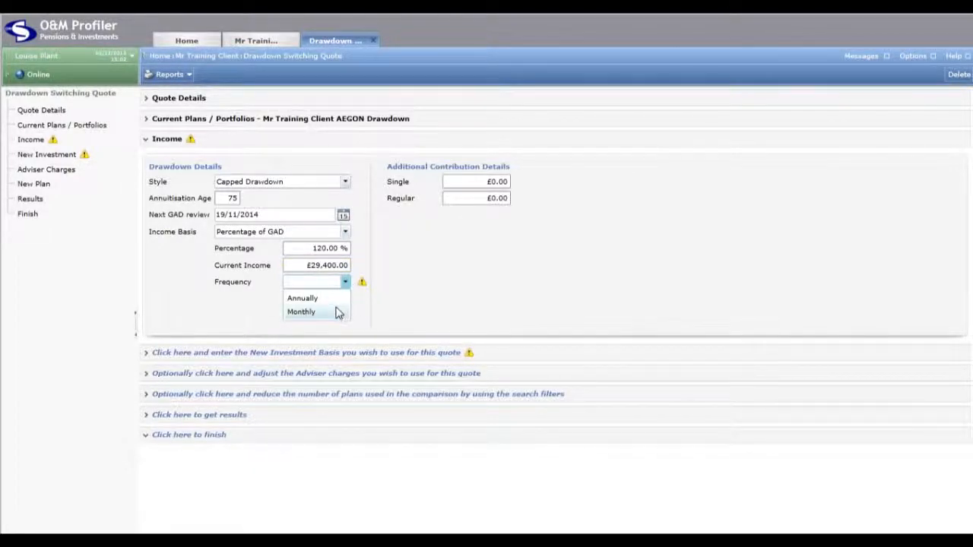
pyautogui.click(339, 301)
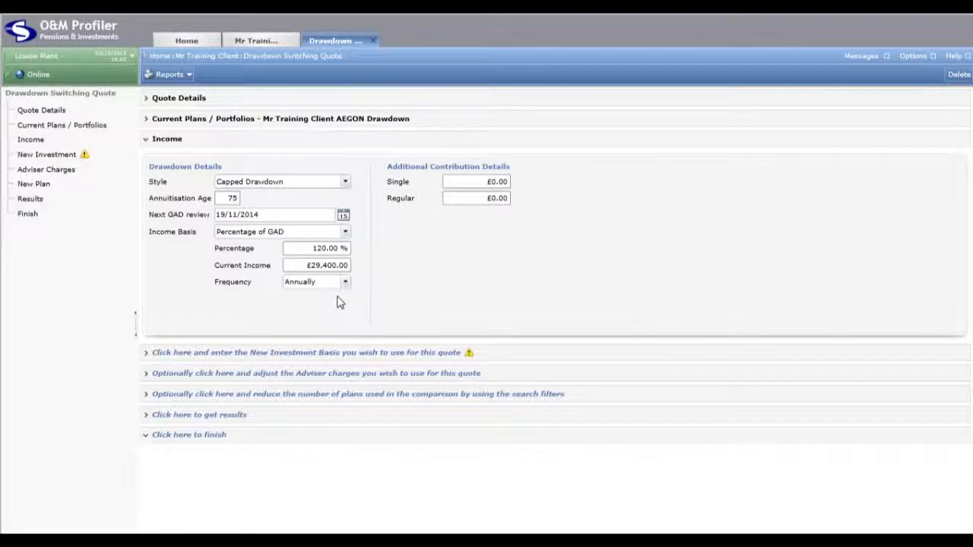
# Inspect the single and regular additional contribution fields
pyautogui.click(455, 182)
pyautogui.click(457, 203)
pyautogui.click(451, 258)
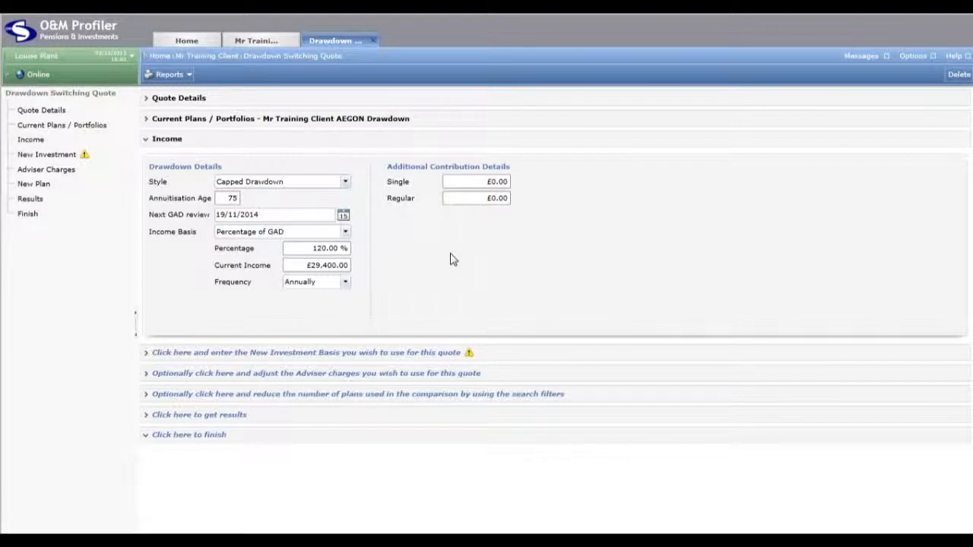
# Examine the new investment's ABI sector groupings and the percentage fields for the sectors within Other Sectors
pyautogui.click(440, 354)
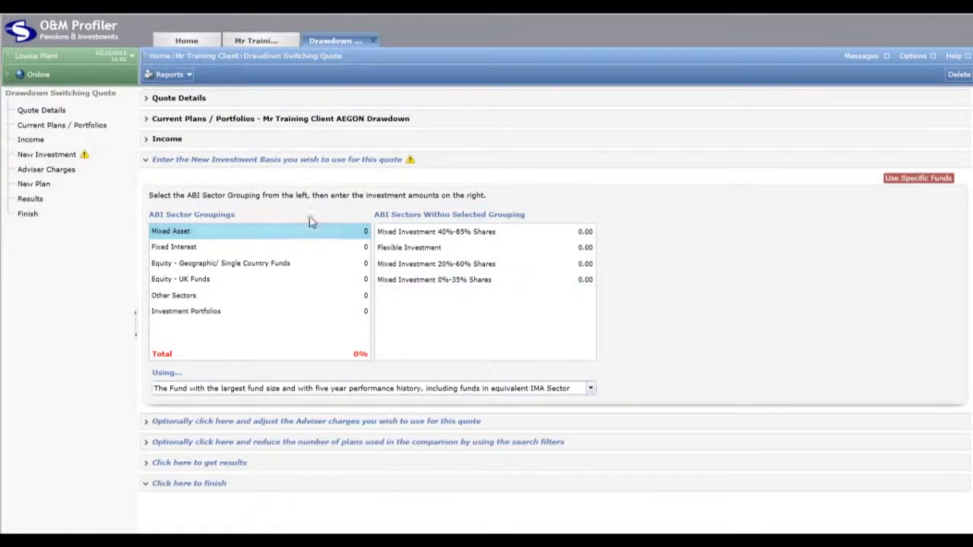
pyautogui.click(257, 247)
pyautogui.click(256, 263)
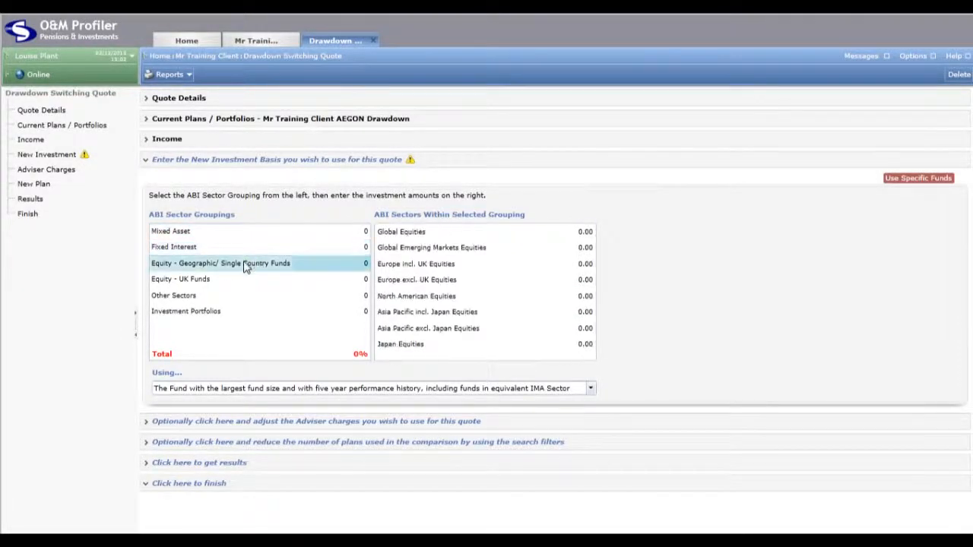
pyautogui.click(220, 279)
pyautogui.click(221, 298)
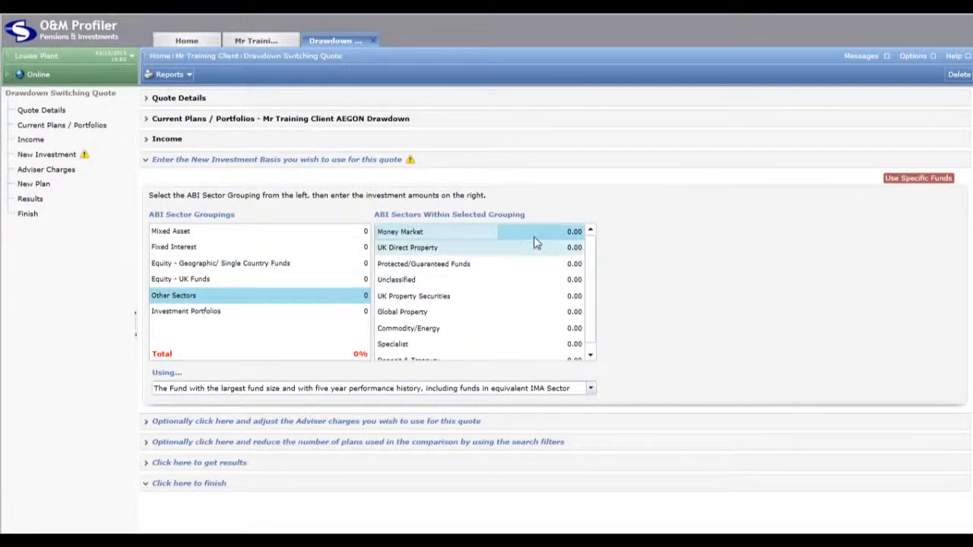
pyautogui.click(571, 232)
pyautogui.click(570, 251)
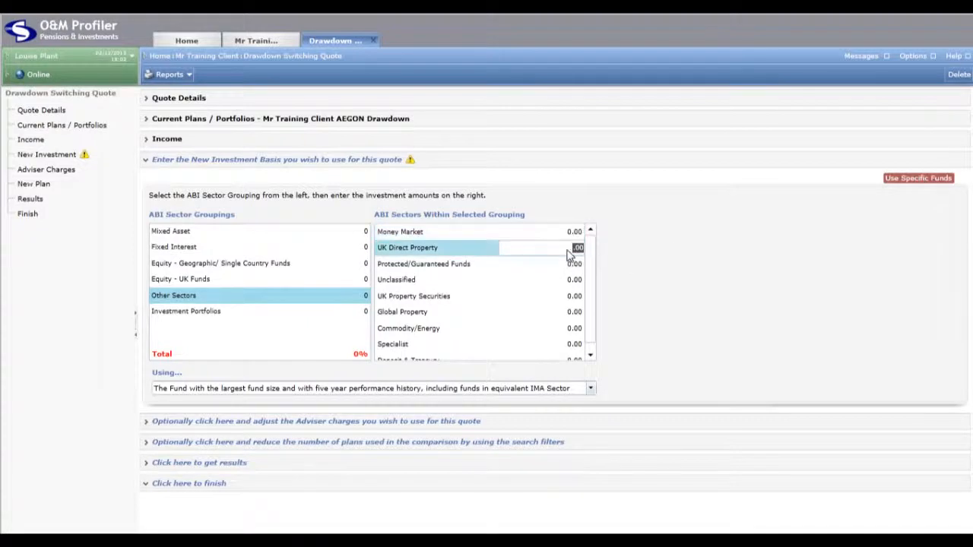
pyautogui.click(570, 265)
pyautogui.click(570, 282)
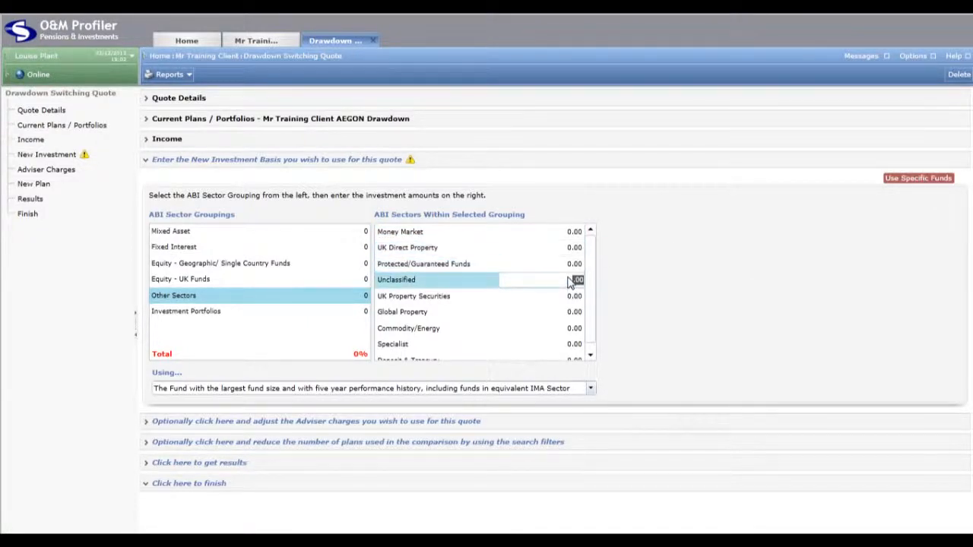
# Review the sector fund selection criteria and the percentage fields of the available investment portfolios
pyautogui.click(590, 389)
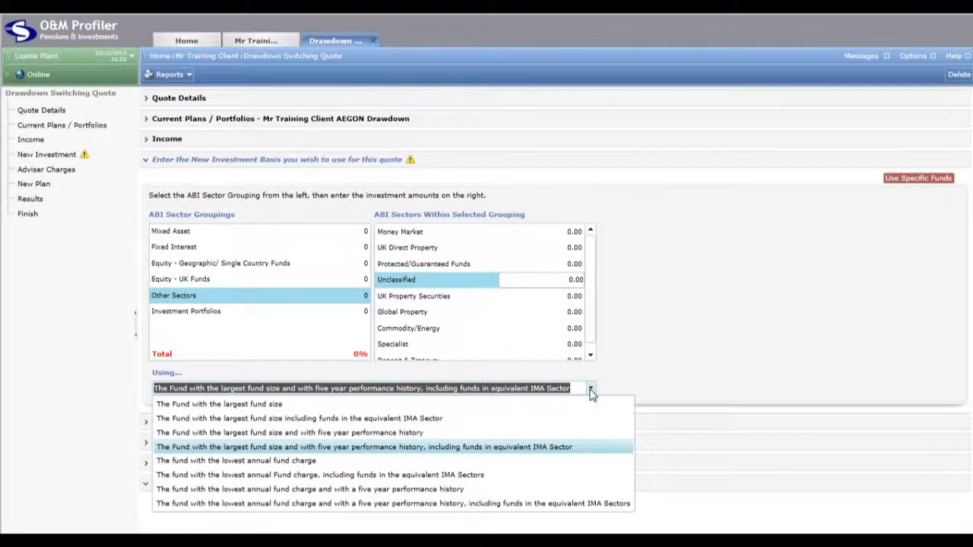
pyautogui.click(591, 391)
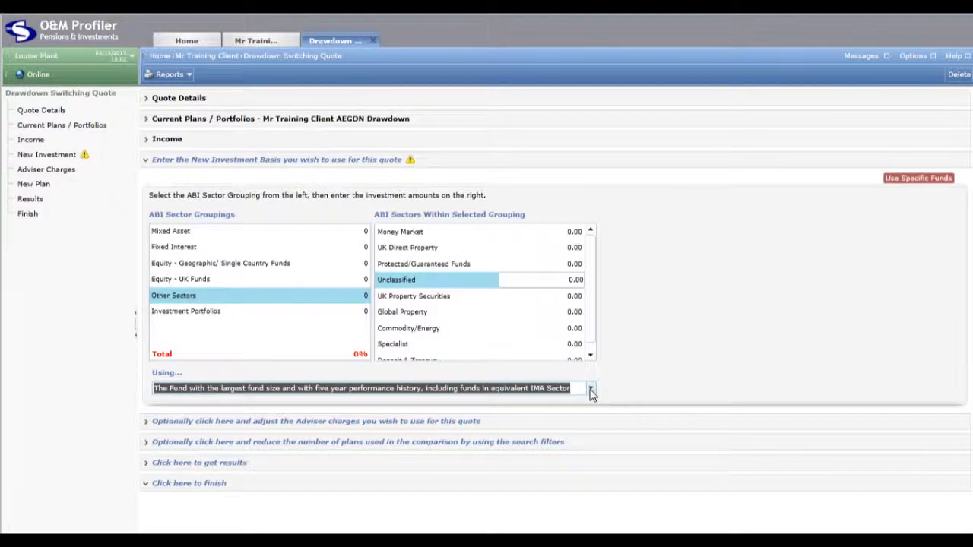
pyautogui.click(295, 319)
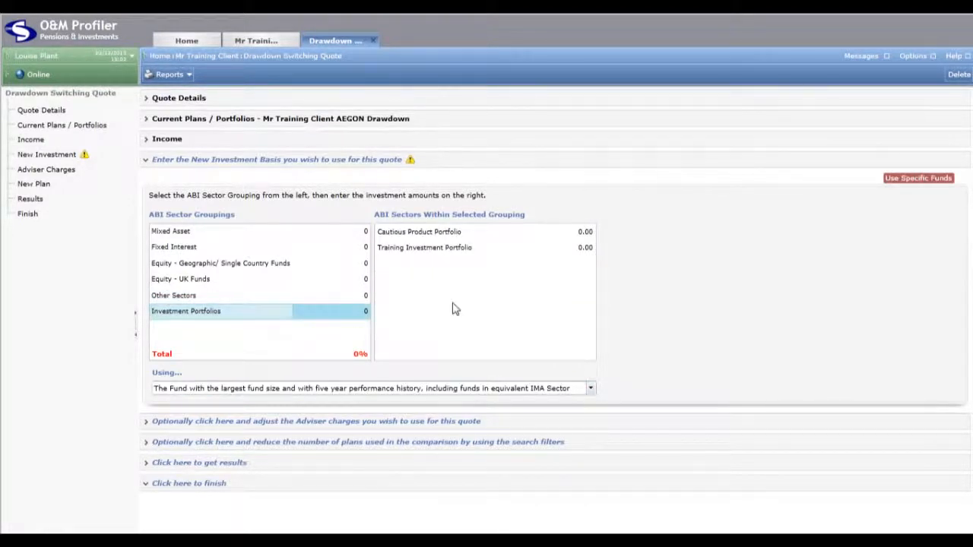
pyautogui.click(575, 236)
pyautogui.click(577, 249)
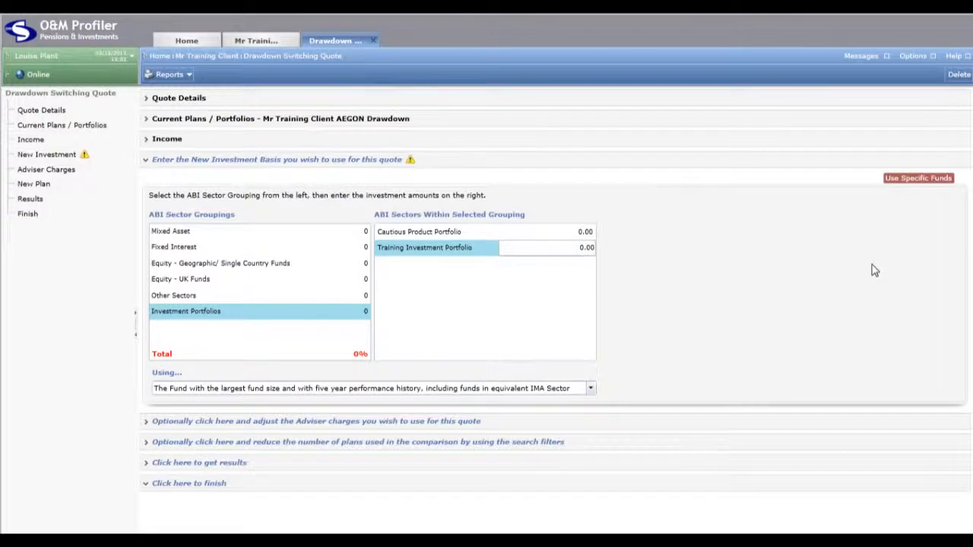
# Switch to specific funds and import the model portfolio holding 25% Fidelity MoneyBuilder Growth and 75% M&G Corporate Bond A Acc, including its percentages
pyautogui.click(896, 181)
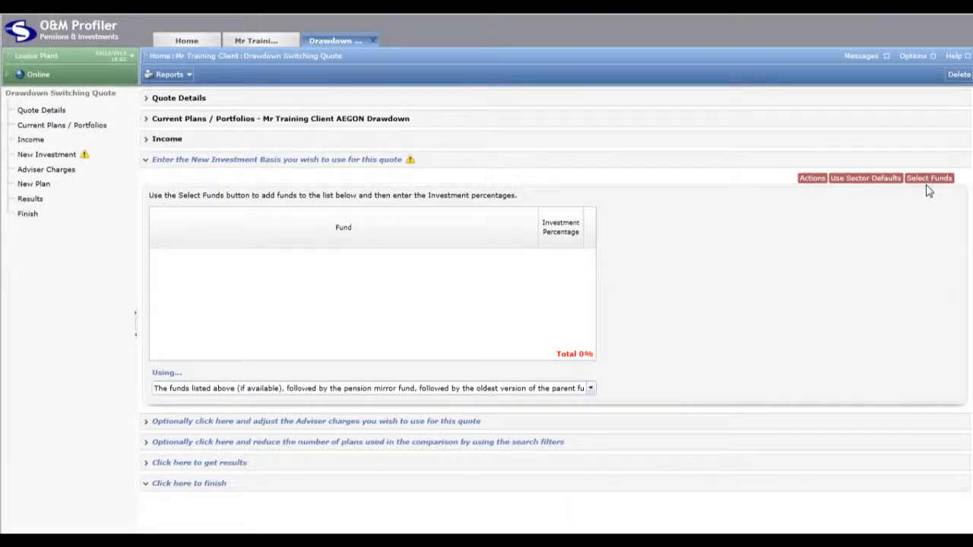
pyautogui.click(926, 184)
pyautogui.click(812, 181)
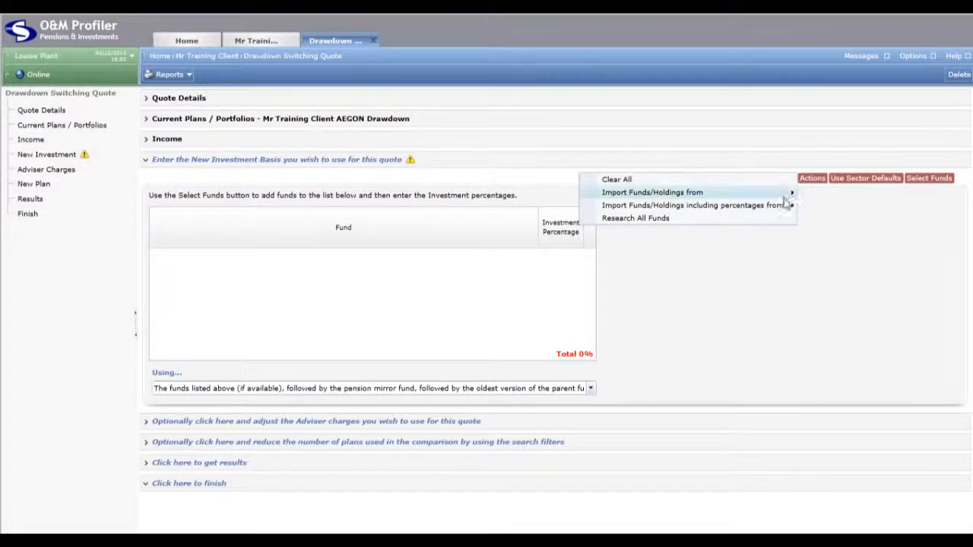
pyautogui.moveTo(784, 210)
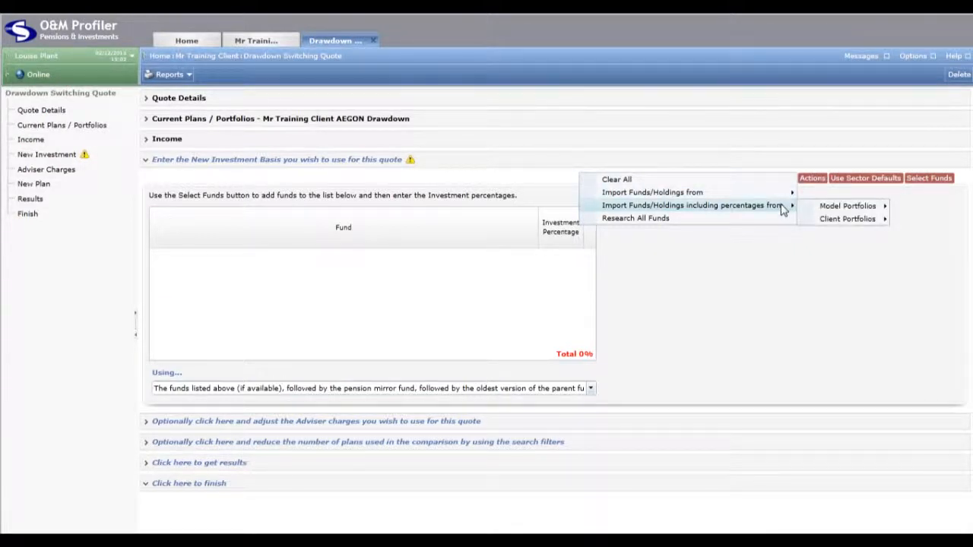
pyautogui.moveTo(824, 216)
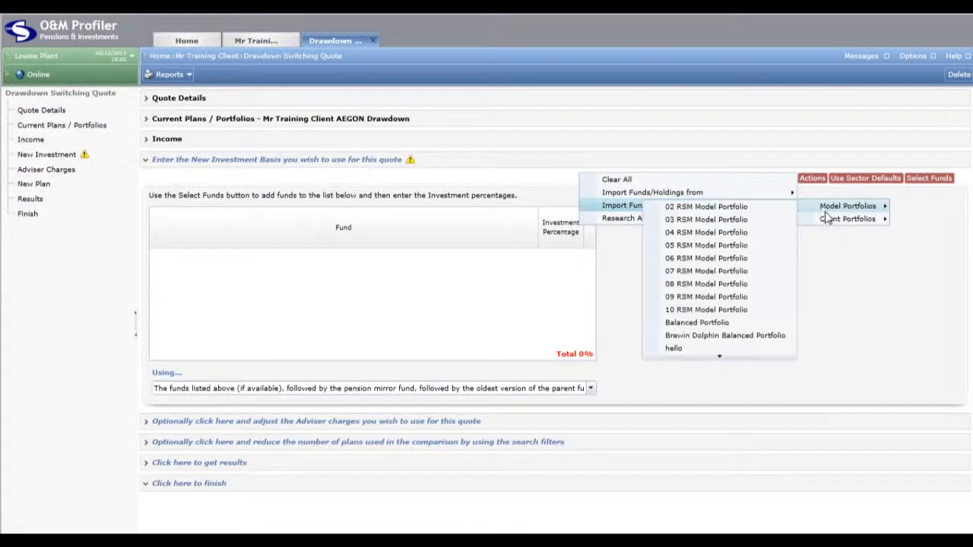
pyautogui.scroll(-5, 692, 278)
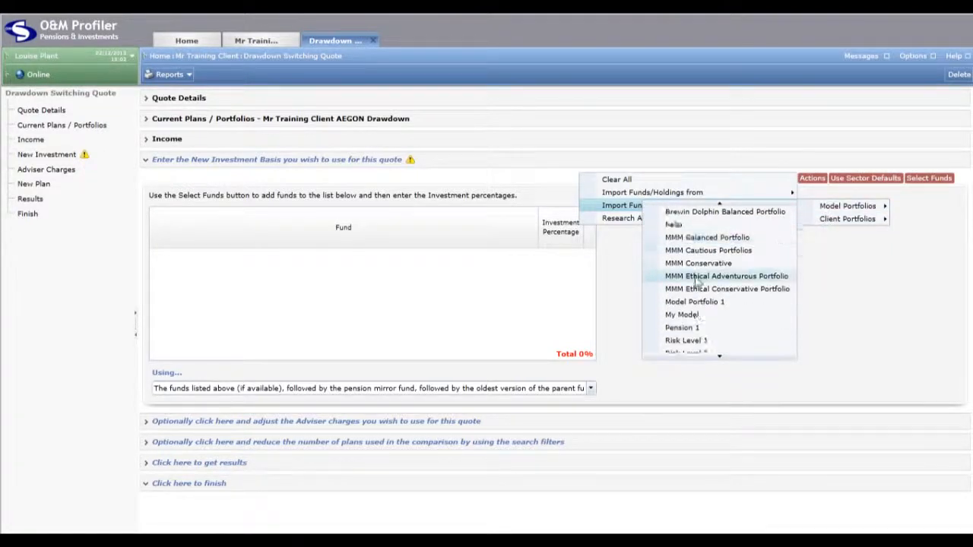
pyautogui.click(698, 292)
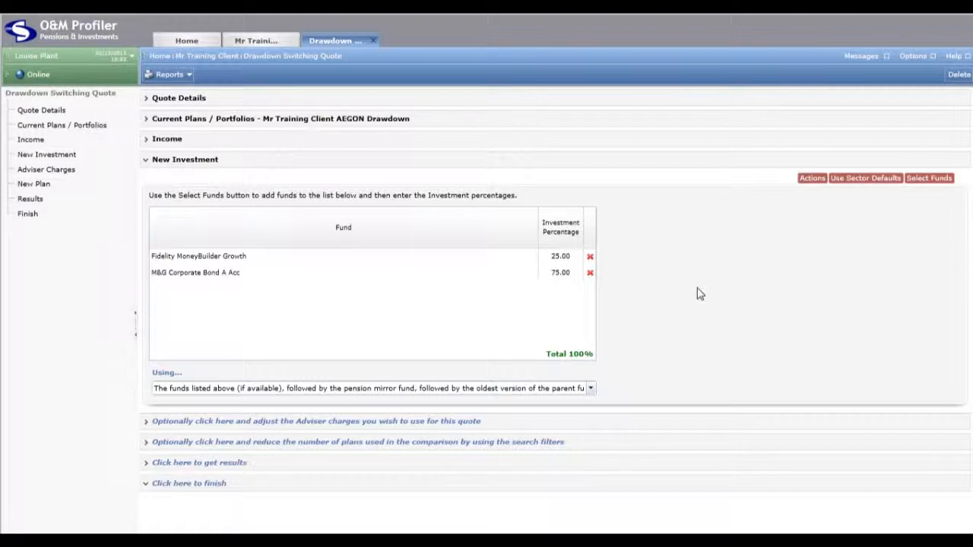
# Inspect the imported funds' investment percentages and the available fund matching options
pyautogui.click(561, 259)
pyautogui.click(563, 274)
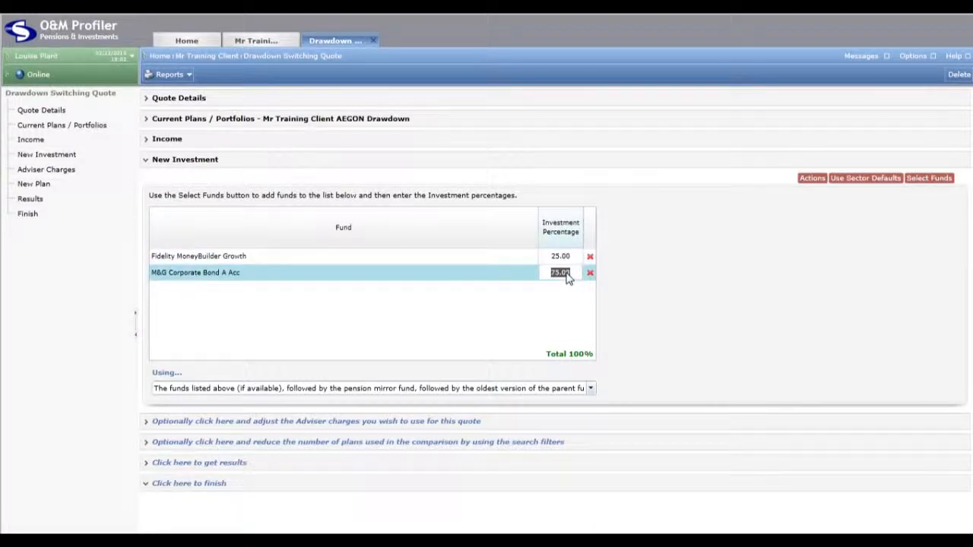
pyautogui.click(591, 389)
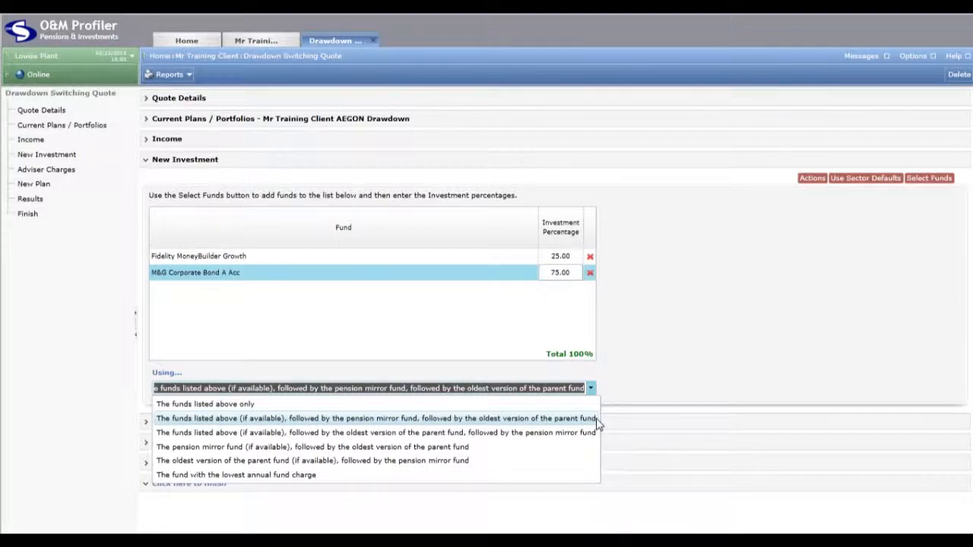
pyautogui.click(637, 378)
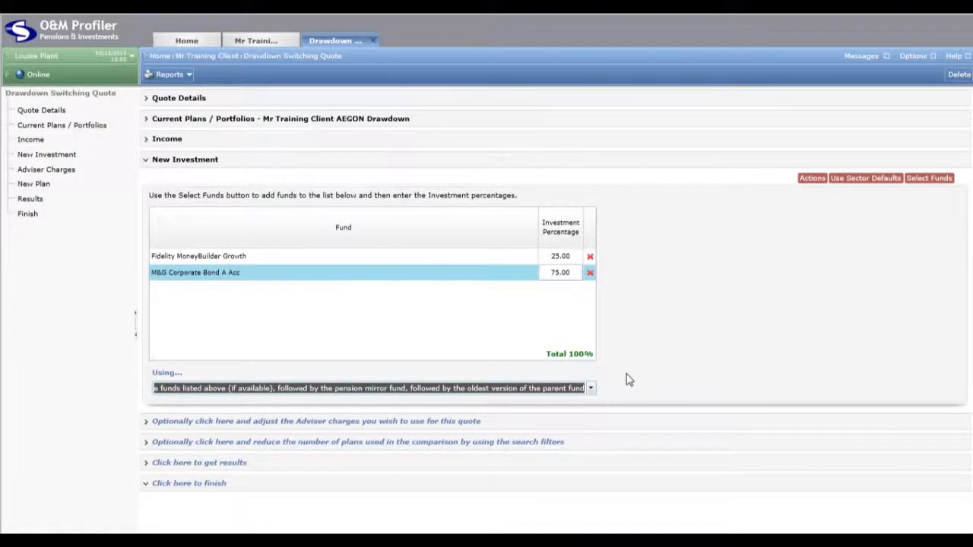
# Open the adviser charges and choose Initial Single Premium Percentage as the single premium charge type
pyautogui.click(594, 424)
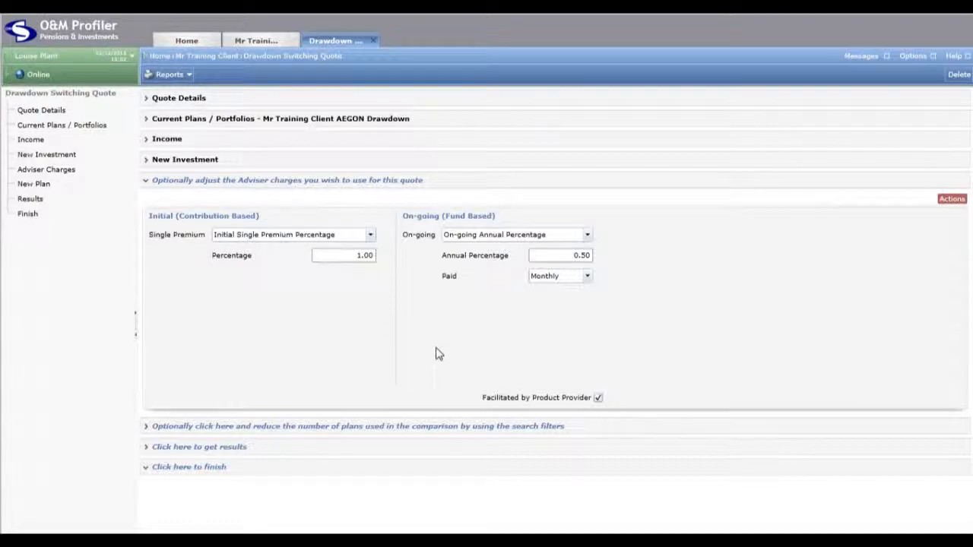
pyautogui.click(370, 235)
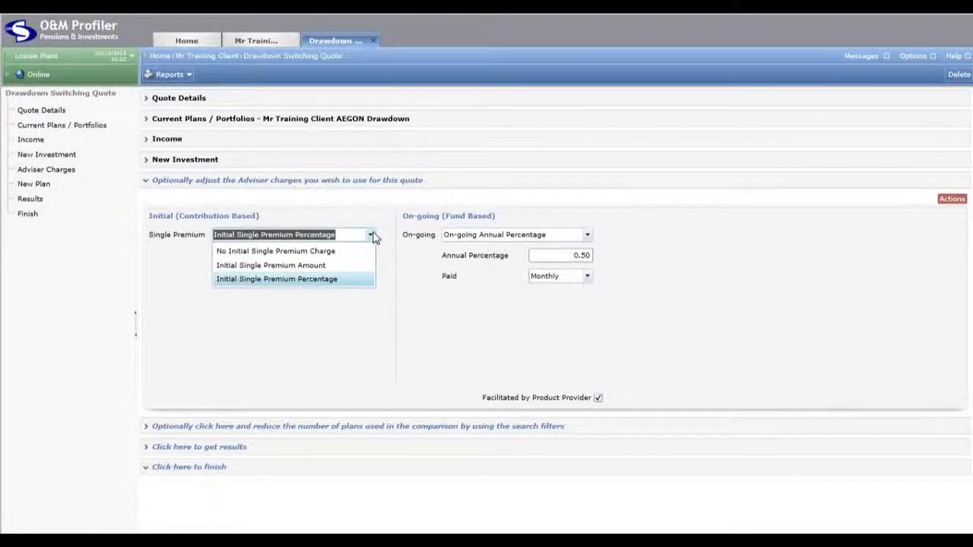
pyautogui.click(358, 279)
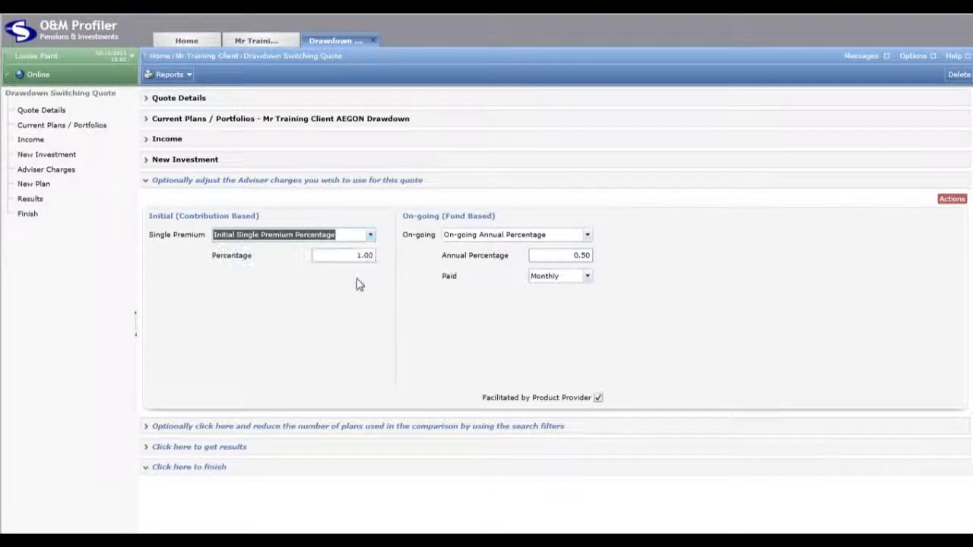
# Choose On-going Annual Percentage as the on-going adviser charge type and review the initial percentage, annual percentage and payment frequency settings
pyautogui.click(346, 259)
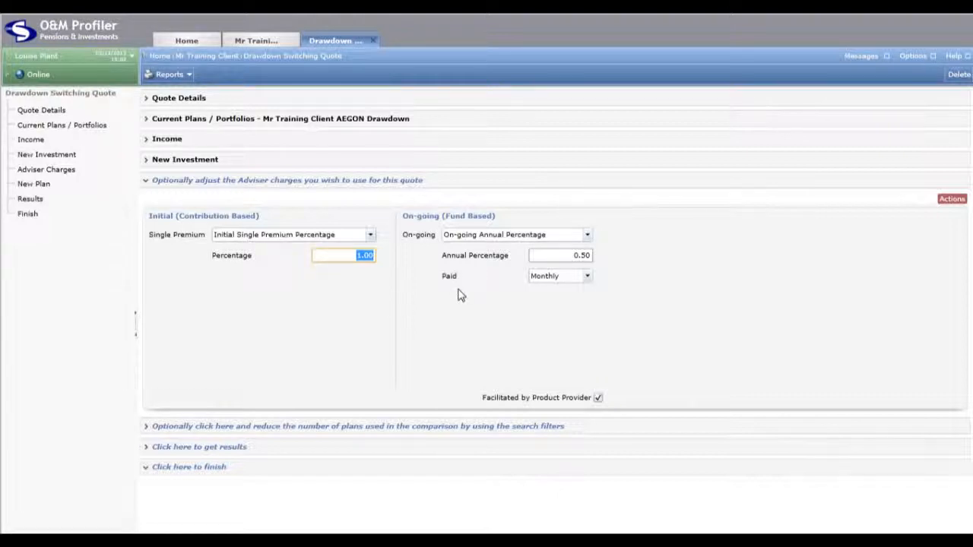
pyautogui.click(517, 240)
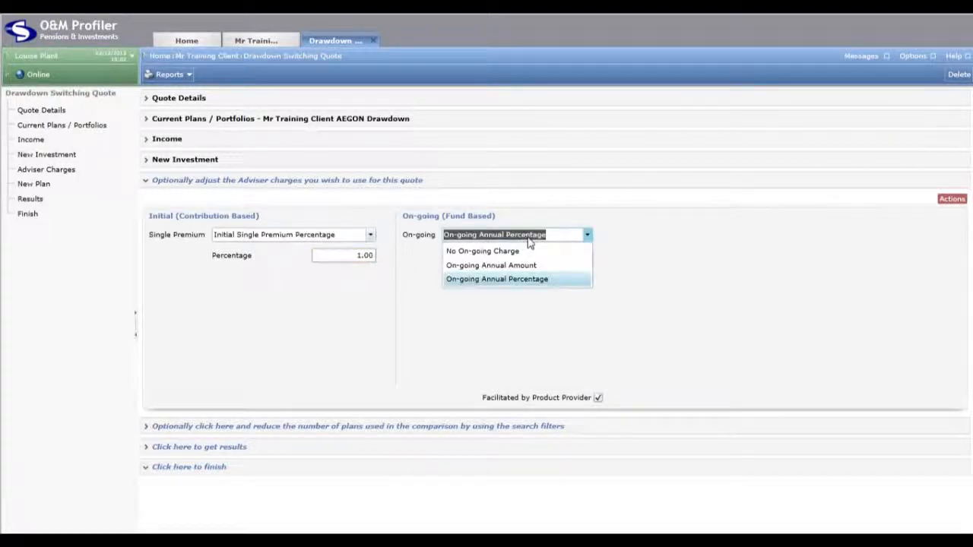
pyautogui.click(527, 282)
pyautogui.click(553, 262)
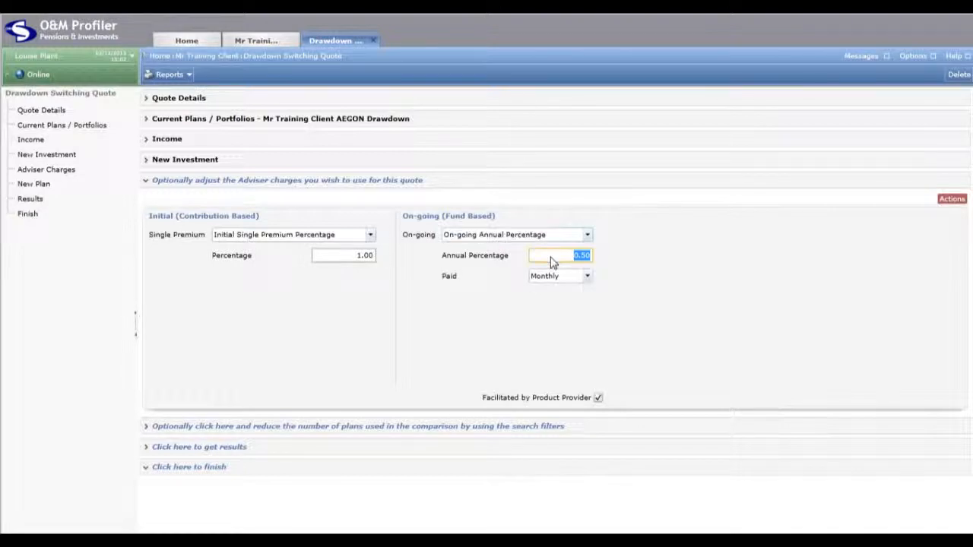
pyautogui.click(586, 278)
pyautogui.click(585, 280)
pyautogui.click(498, 351)
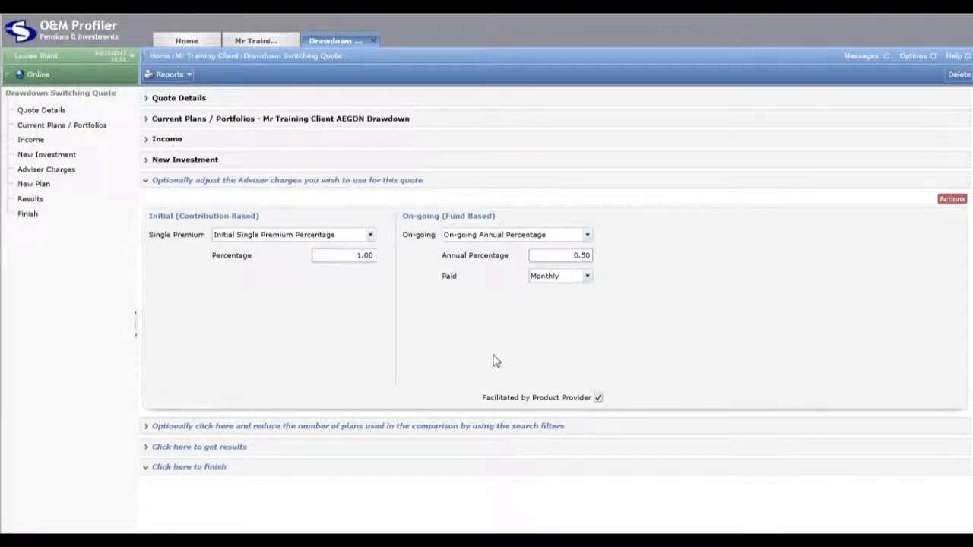
# Review the search filters for the plans in the comparison and generate the quote results
pyautogui.click(446, 426)
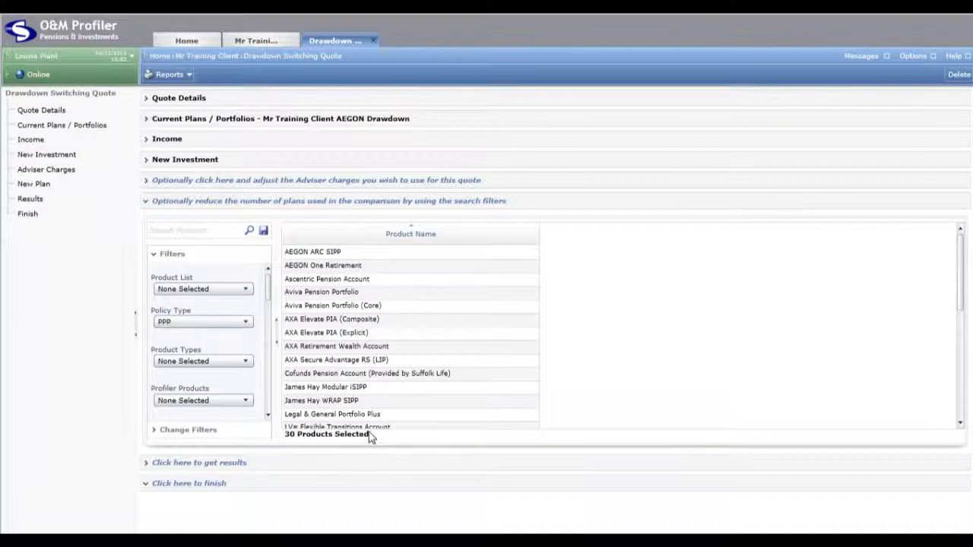
pyautogui.moveTo(268, 297)
pyautogui.mouseDown()
pyautogui.moveTo(272, 338)
pyautogui.moveTo(266, 282)
pyautogui.mouseUp()
pyautogui.click(383, 463)
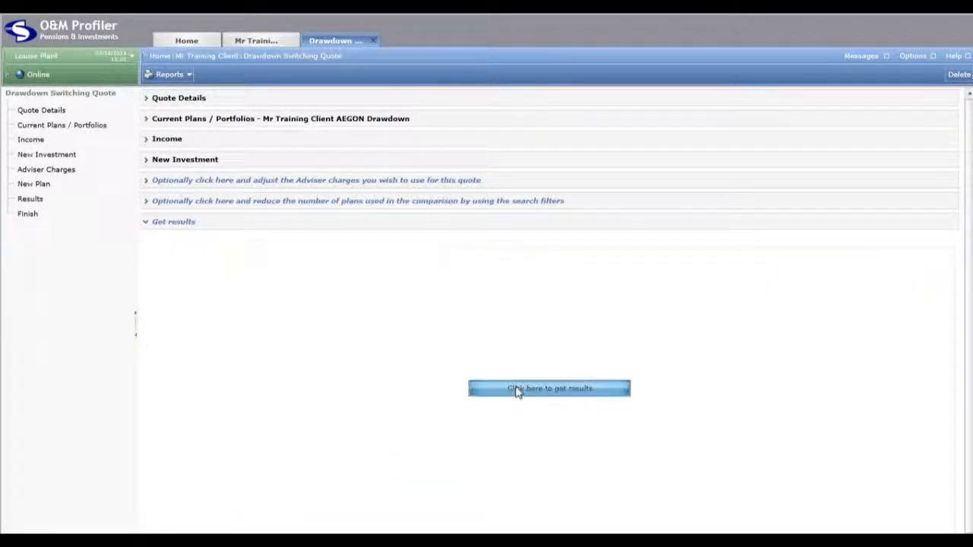
pyautogui.click(515, 389)
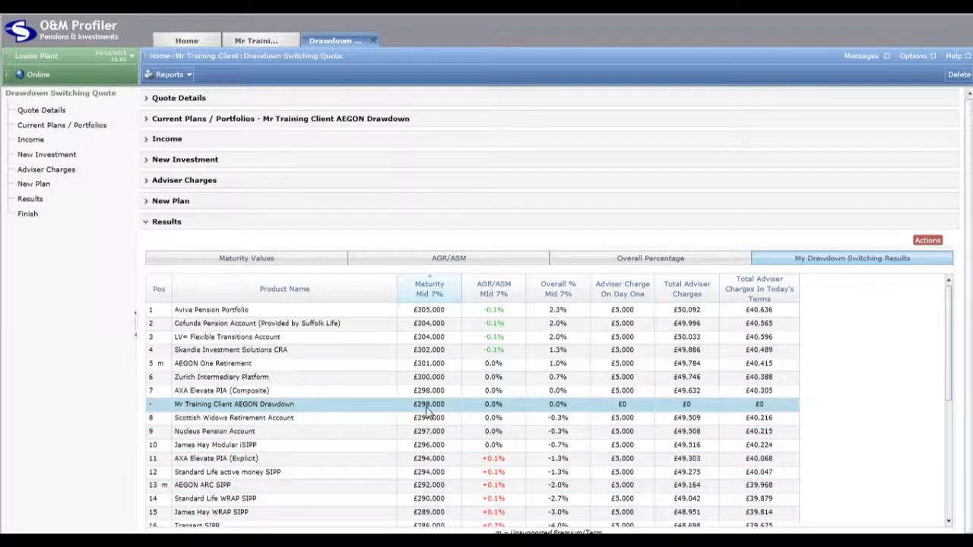
# Select the Aviva Pension Portfolio result and compare the products by maturity values, AGR/ASM, overall percentage and My Drawdown Switching Results
pyautogui.click(319, 311)
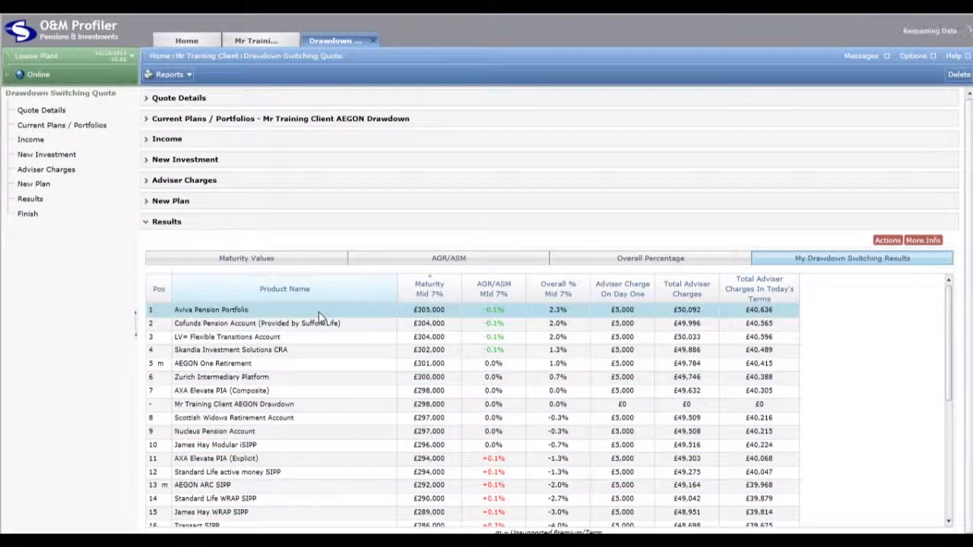
pyautogui.click(280, 260)
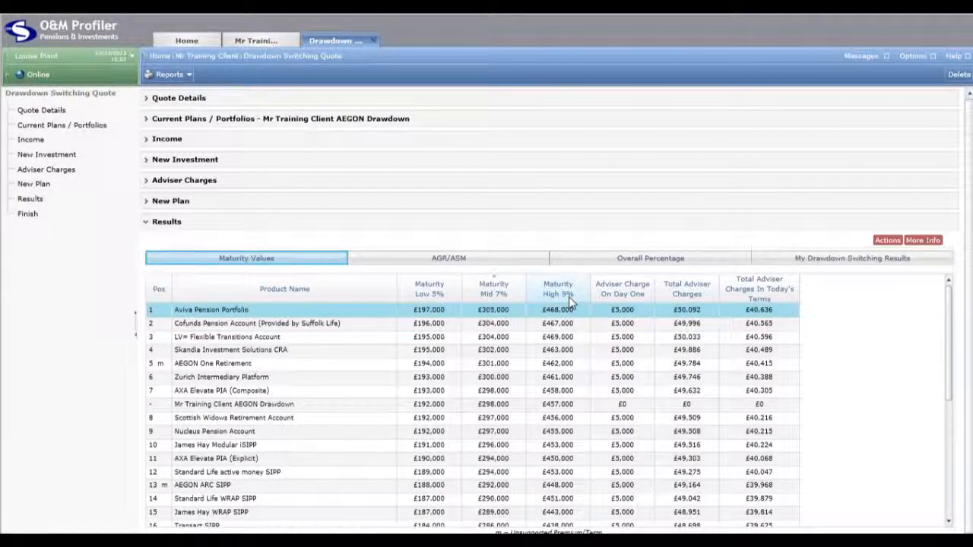
pyautogui.click(394, 262)
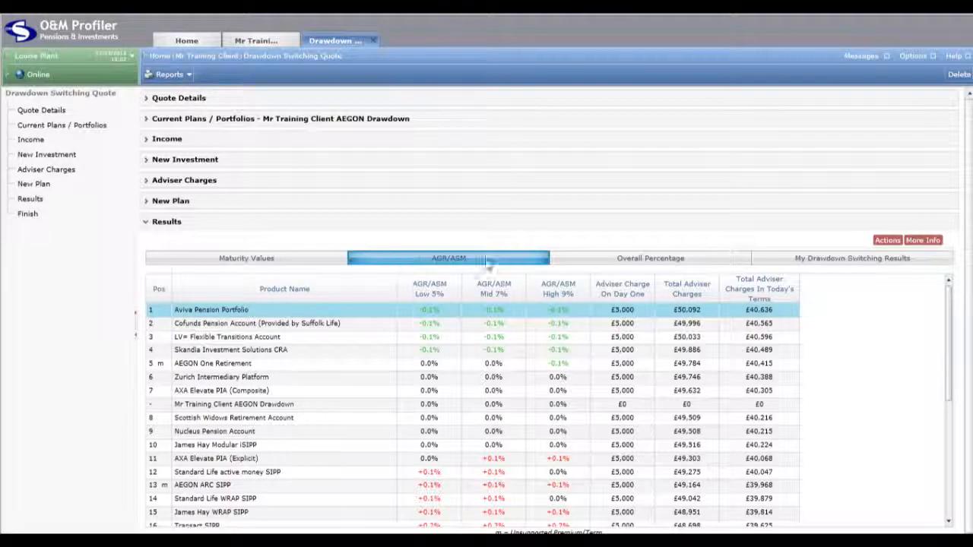
pyautogui.click(638, 259)
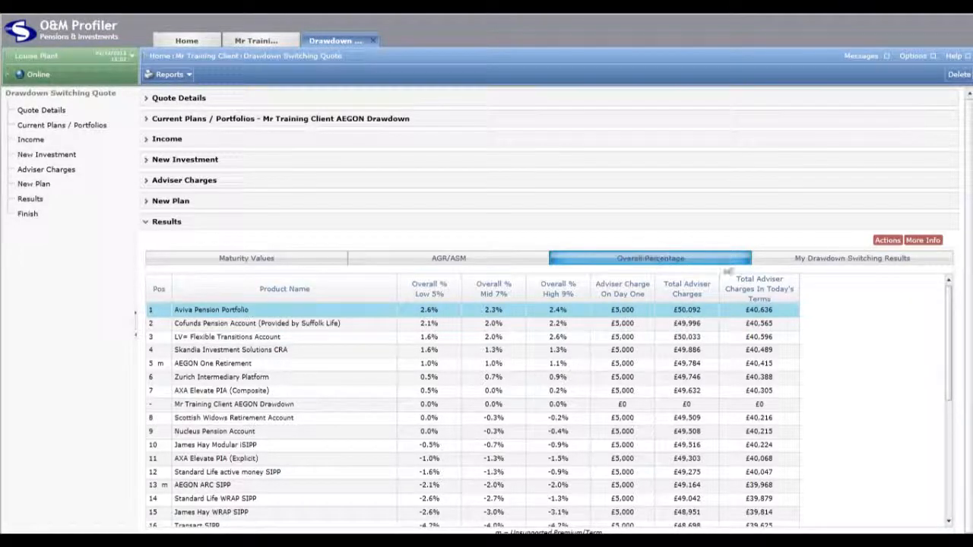
pyautogui.click(778, 260)
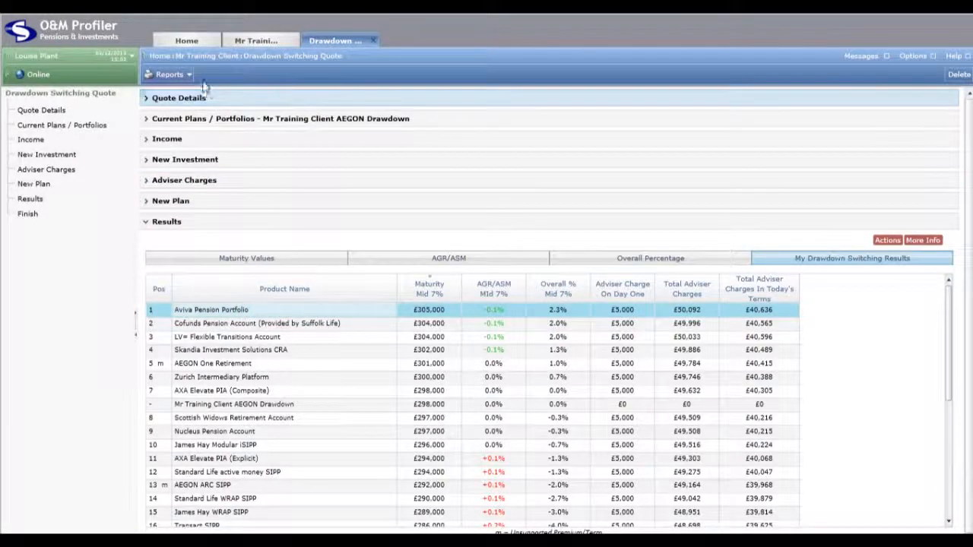
# Open the list of available reports for the drawdown switching quote
pyautogui.click(169, 75)
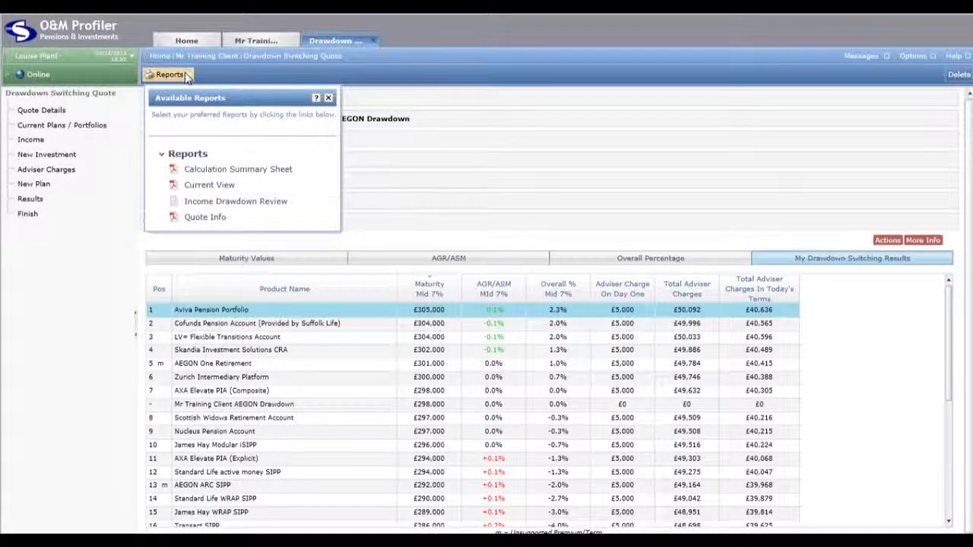